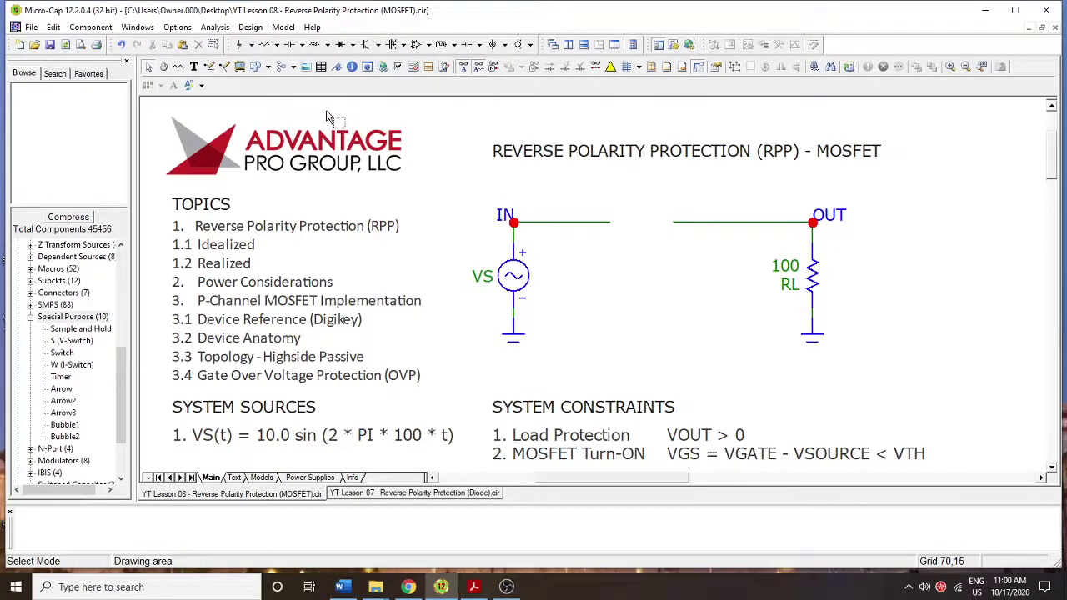
click(367, 46)
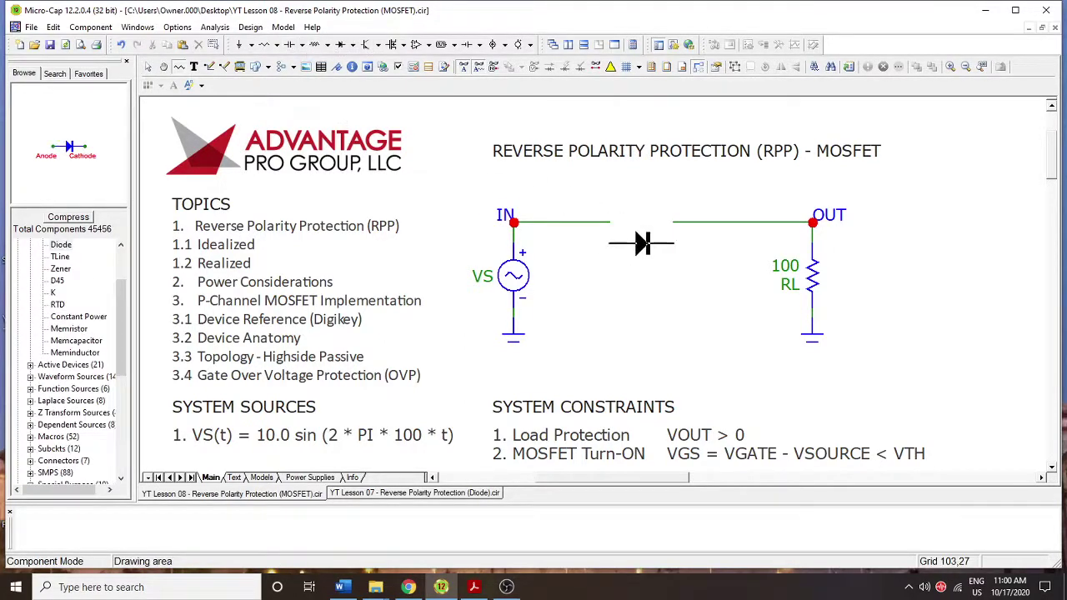
click(642, 222)
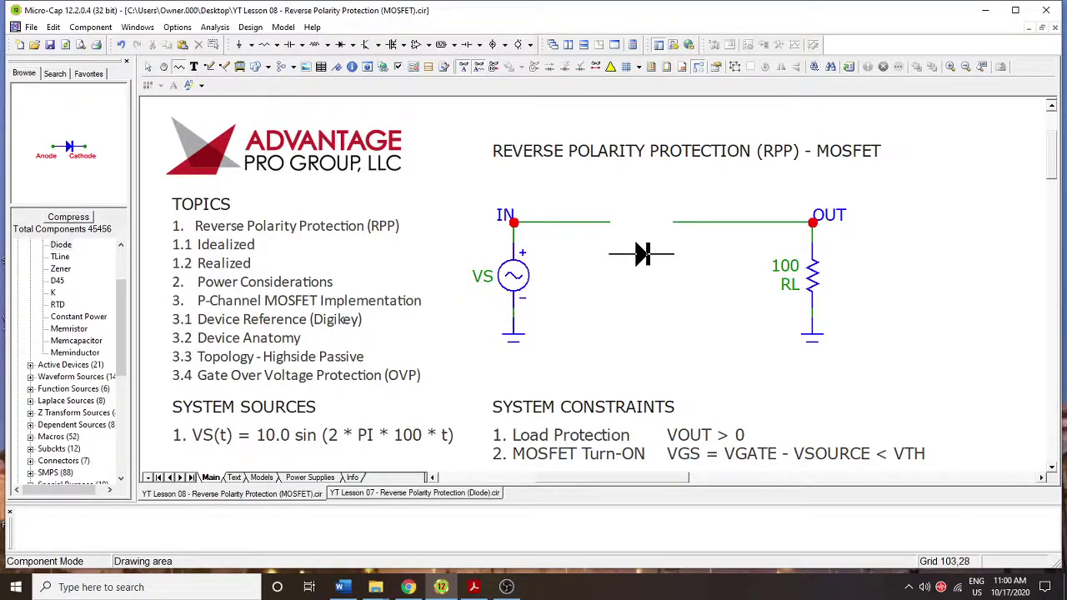
key(ctrl+e)
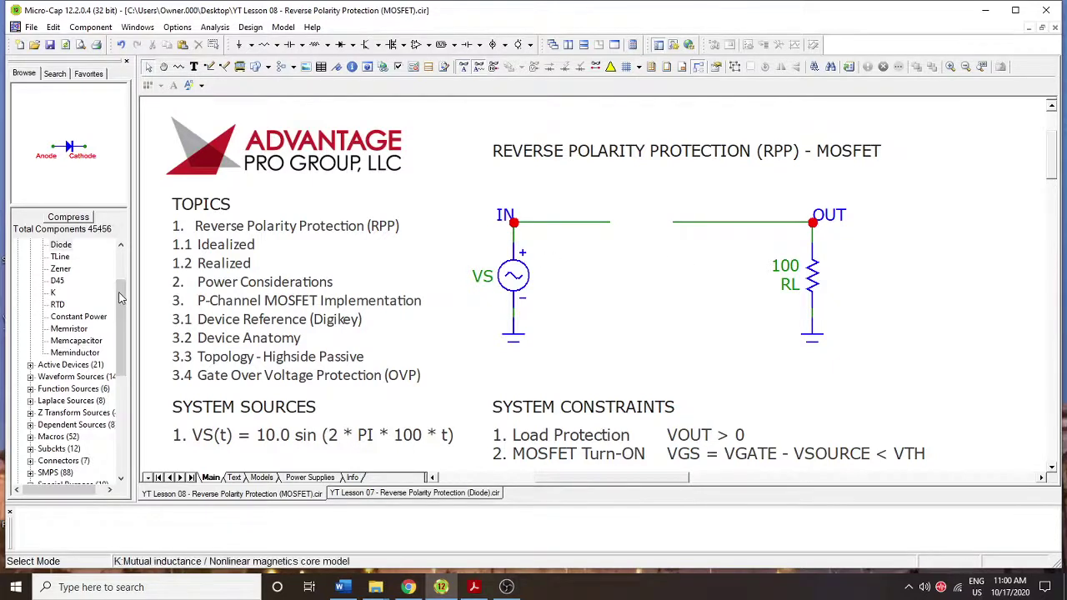
Place a voltage-controlled S (V-Switch) in the gap between the IN and OUT wires, using the PMOS model
drag(123, 302, 117, 375)
click(90, 379)
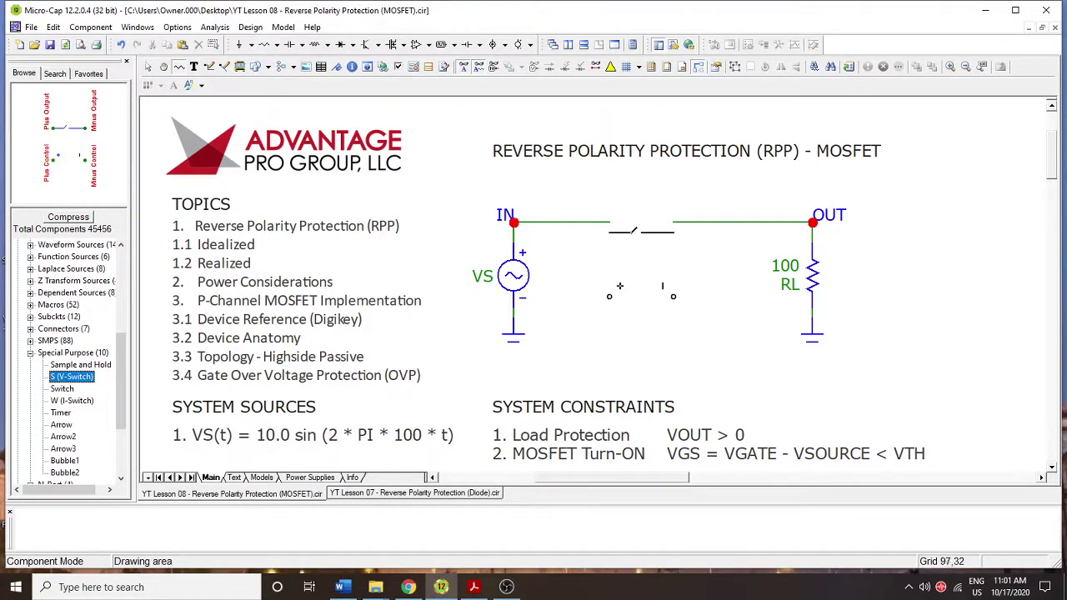
click(619, 286)
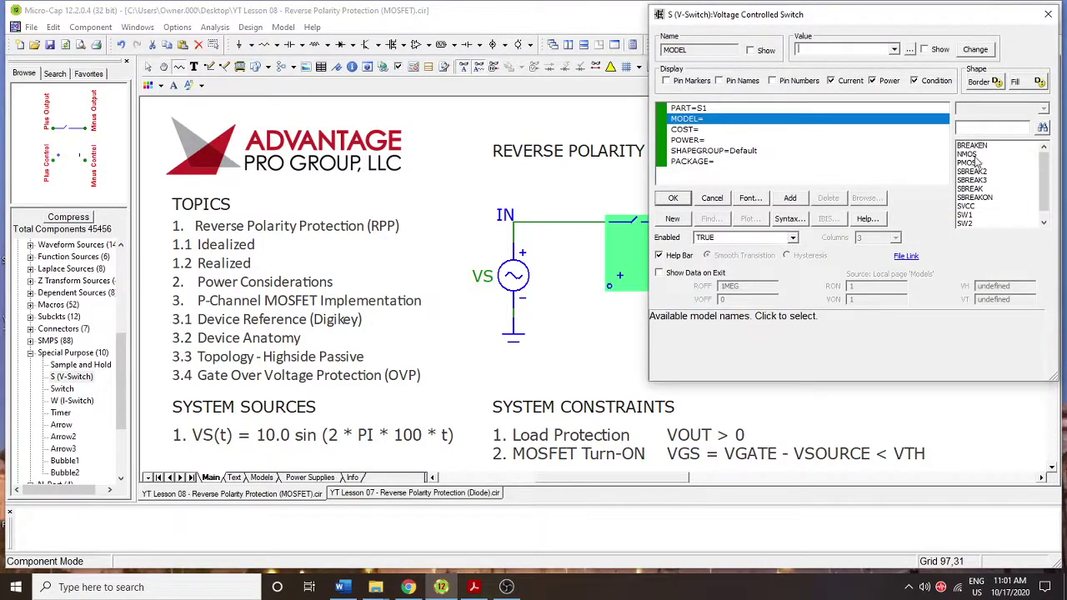
click(968, 163)
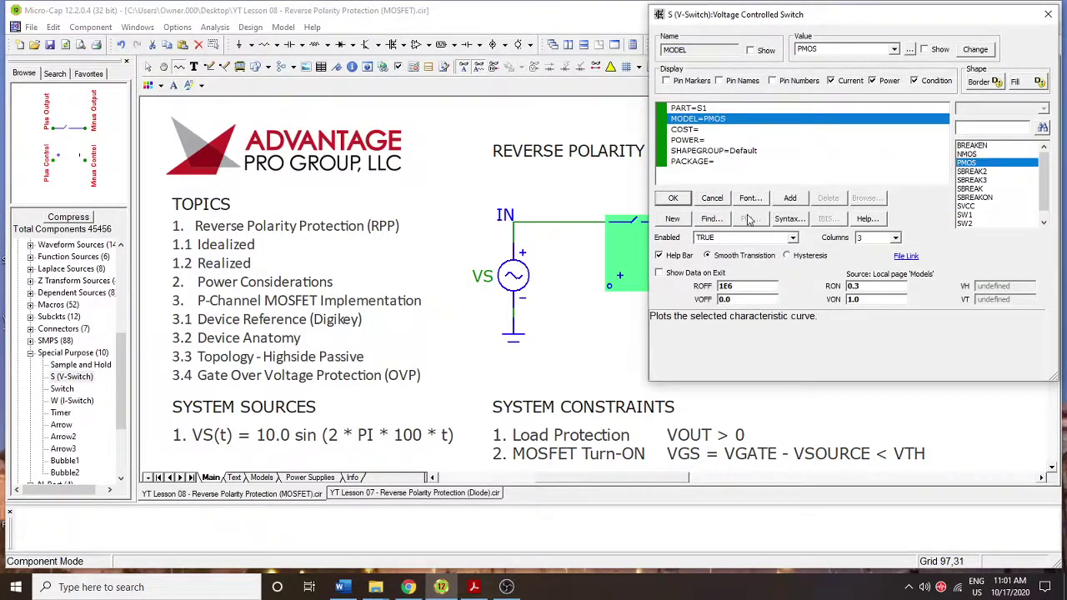
click(672, 200)
key(ctrl+e)
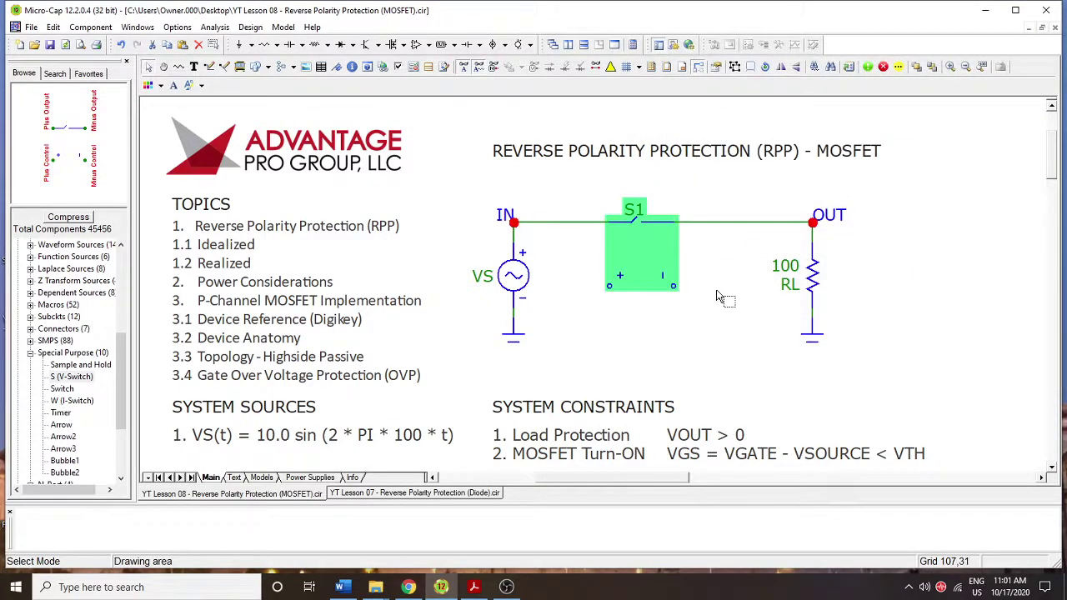
click(716, 302)
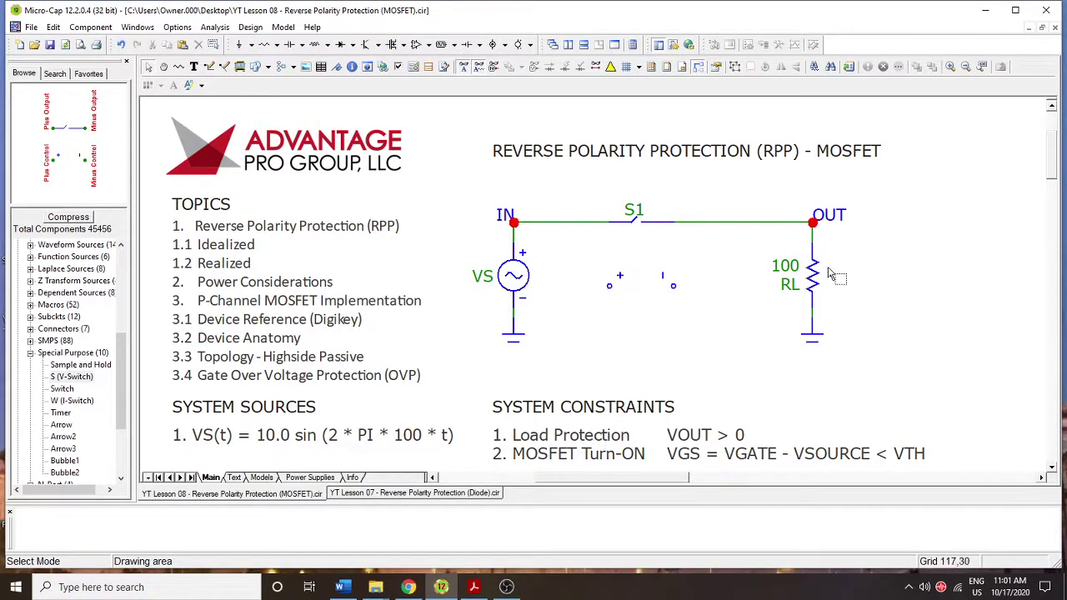
Set the off resistance ROFF to 8E6 in switch S1's PMOS model and review its off-state control voltage
mouse_move(818, 268)
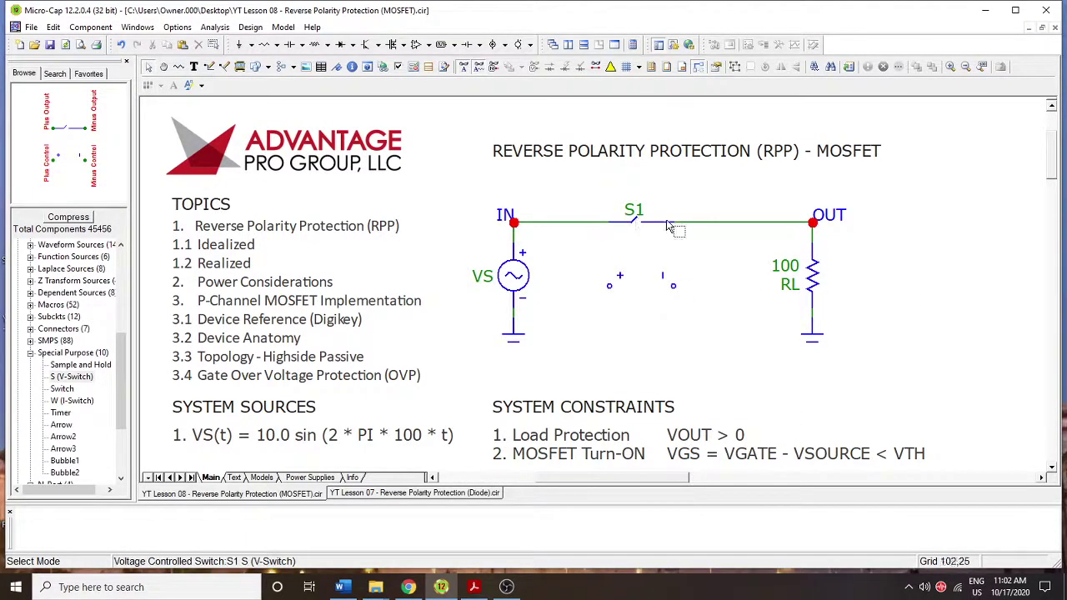
double_click(633, 266)
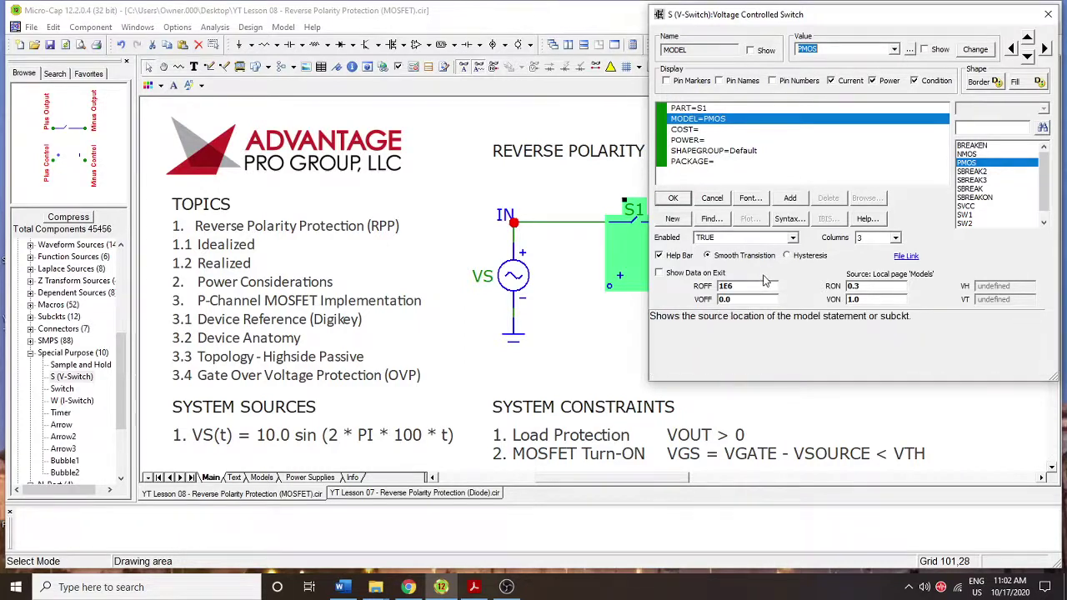
click(722, 286)
double_click(738, 286)
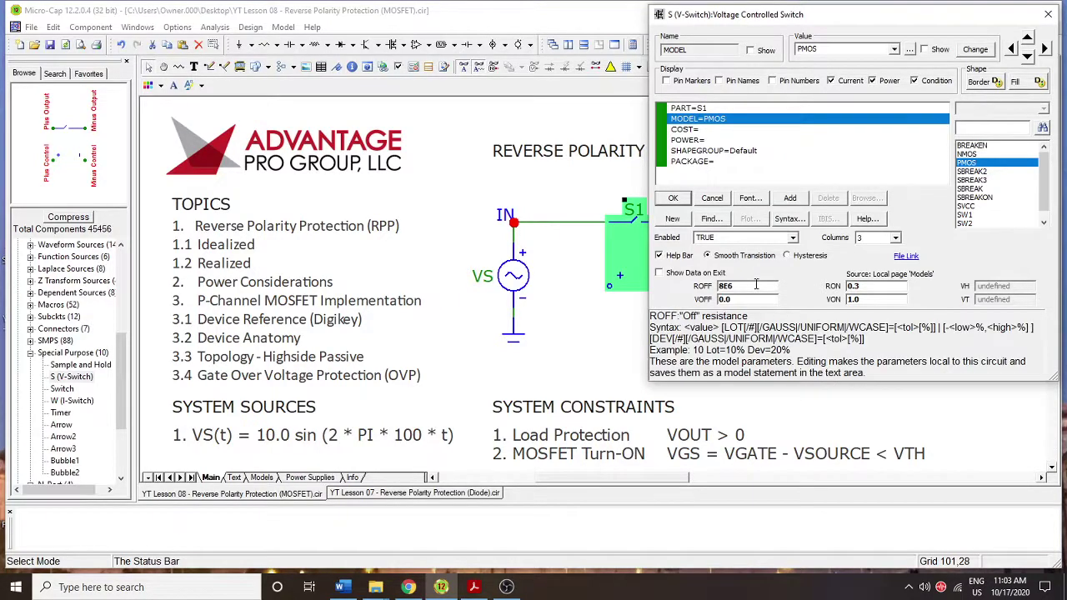
click(673, 198)
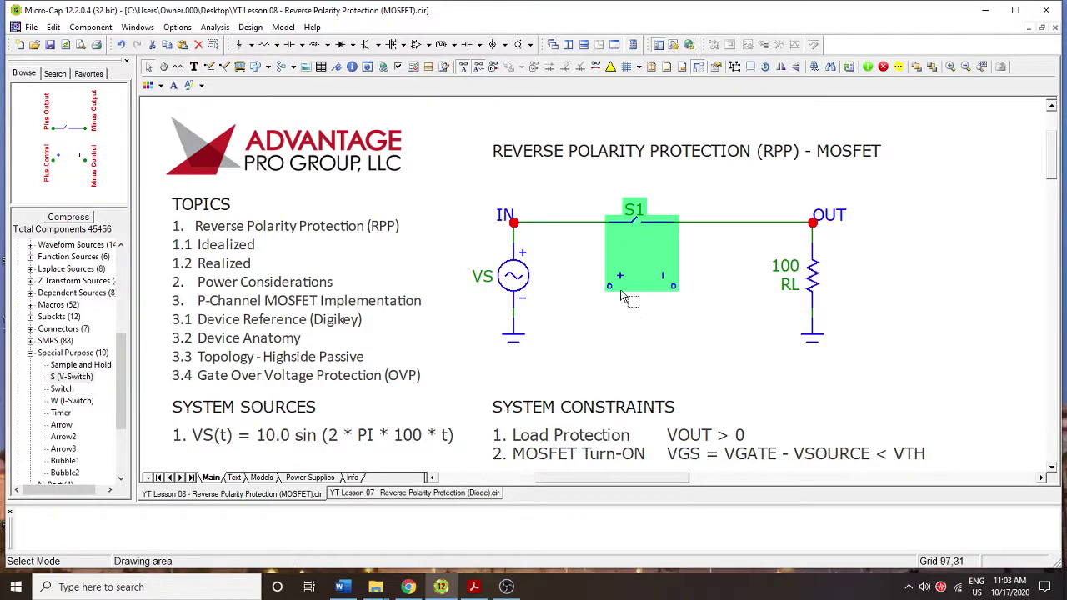
double_click(643, 236)
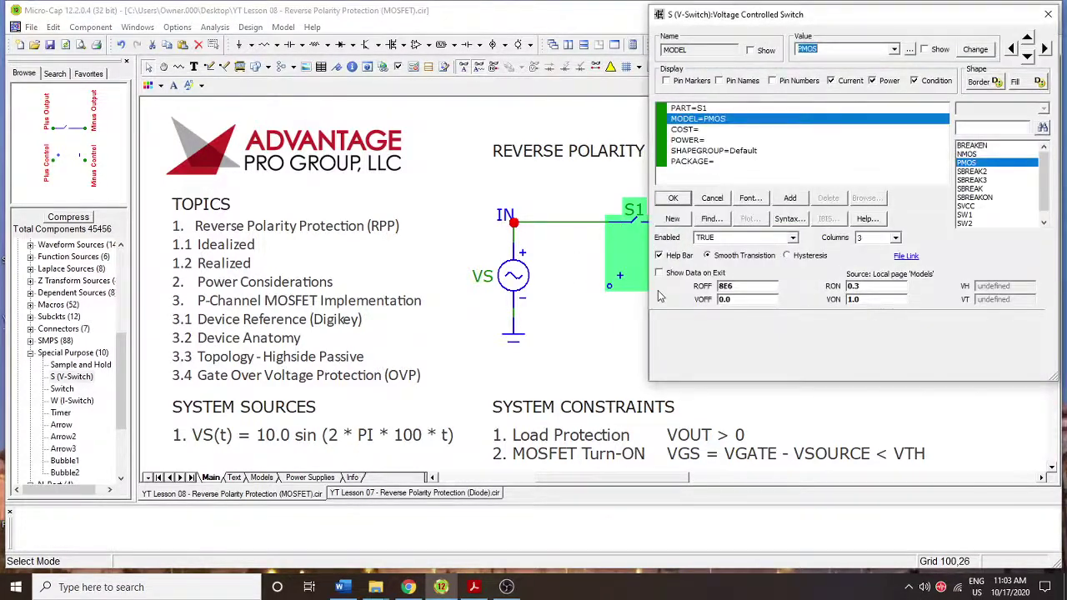
mouse_move(741, 304)
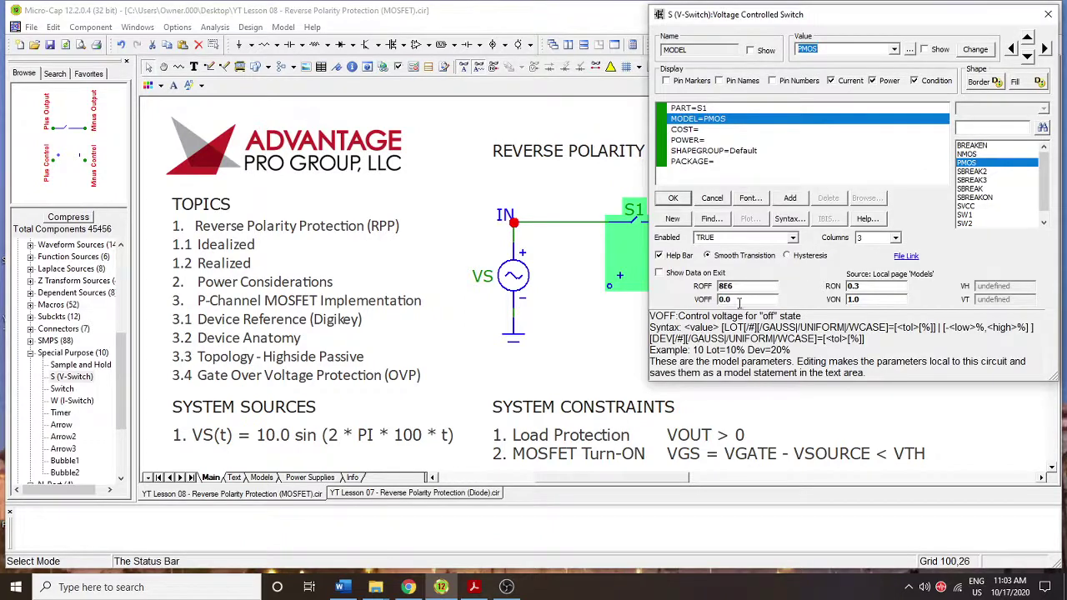
double_click(724, 302)
click(672, 198)
Place a battery with a value of 5 beneath the switch's plus control terminal
click(443, 67)
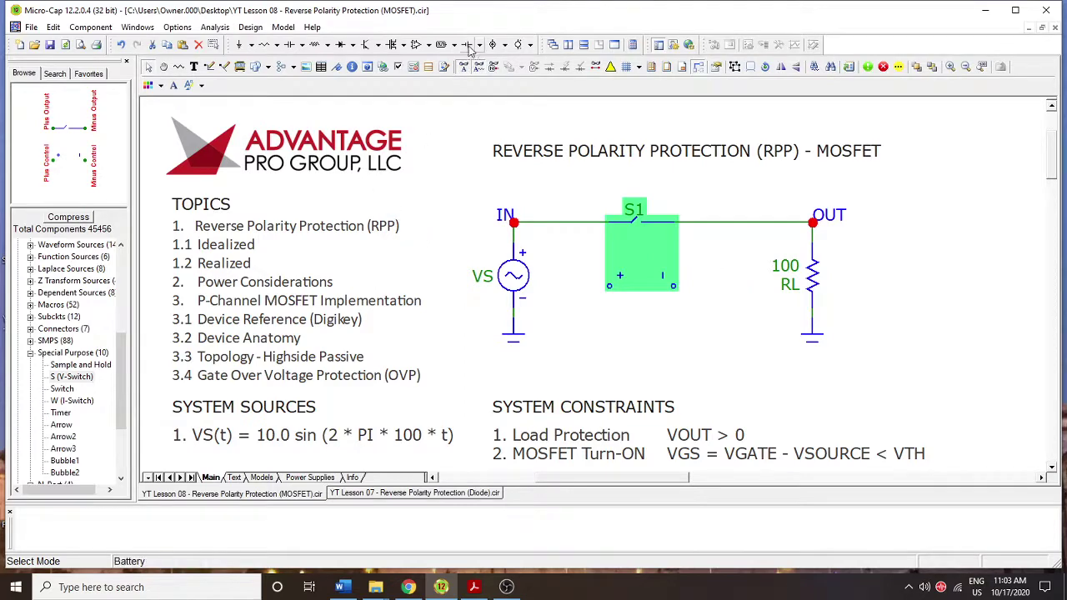
click(587, 321)
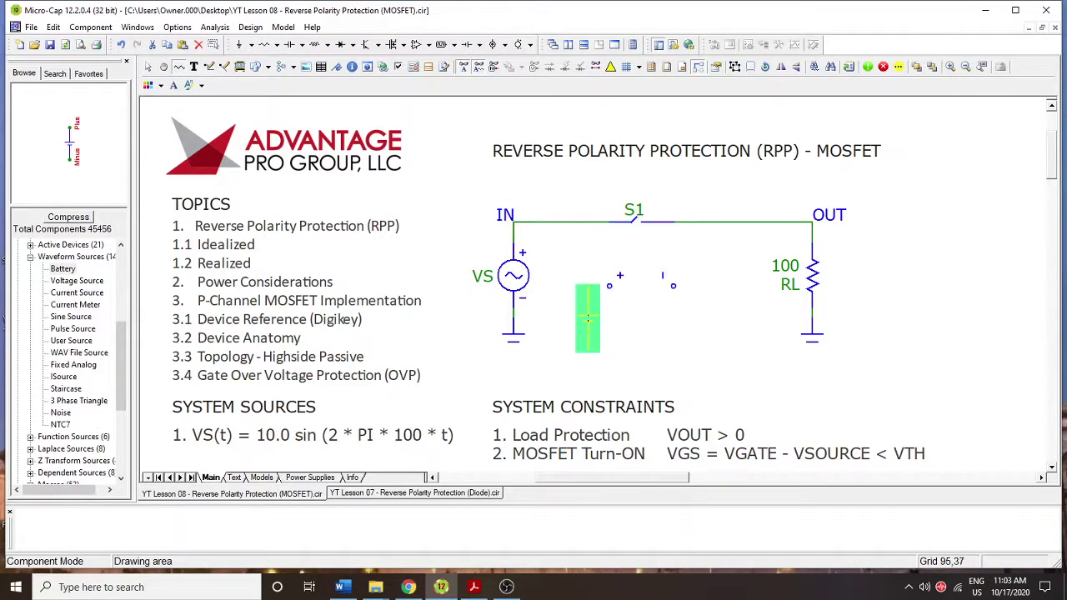
click(821, 118)
text(5)
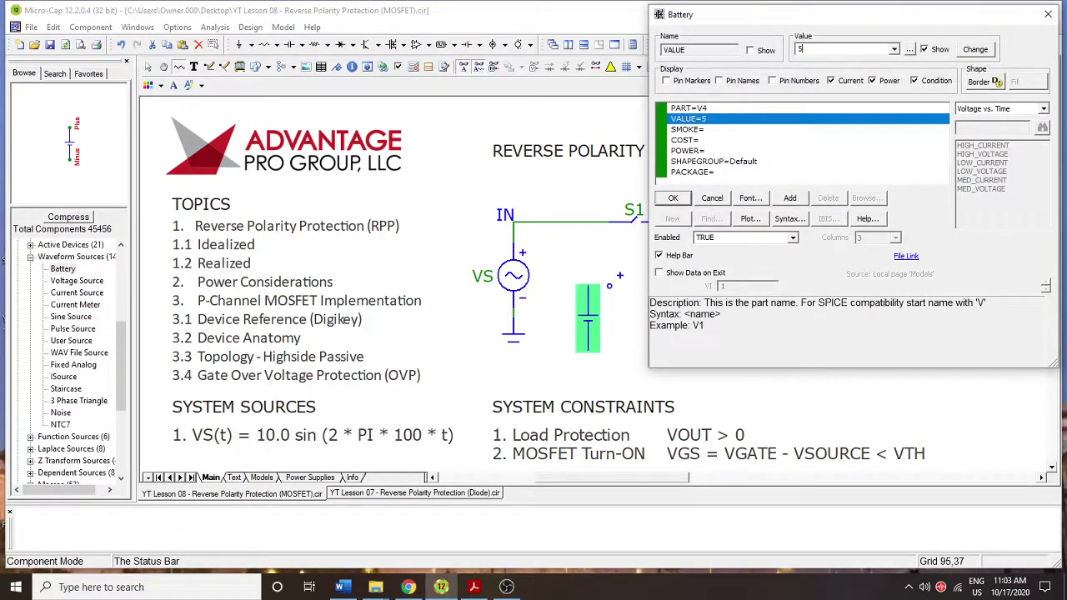
click(672, 197)
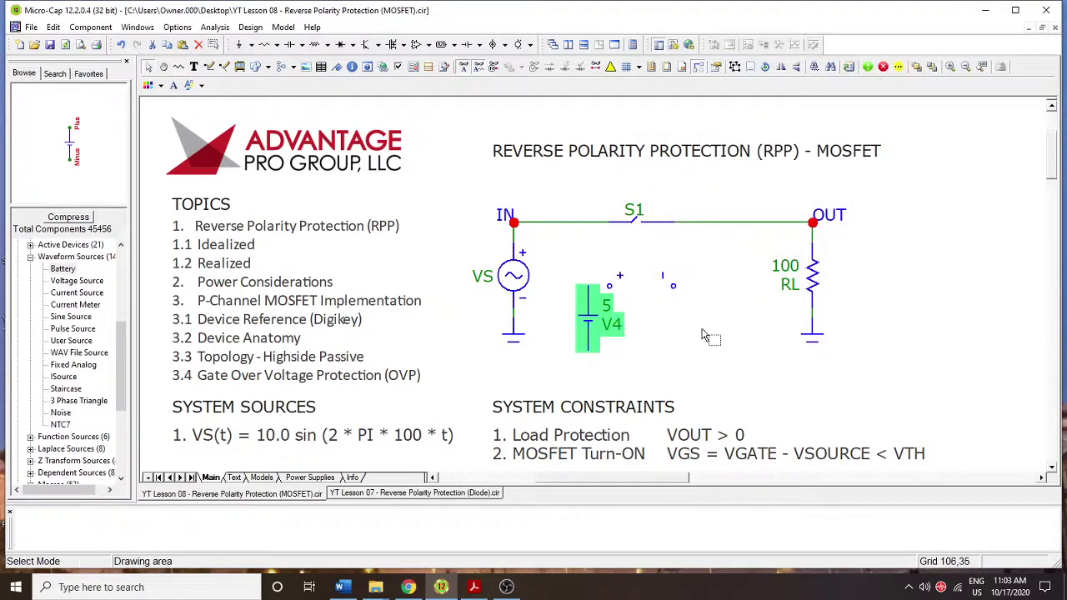
Add grounds to the switch's minus control terminal and to the battery's negative end
click(240, 45)
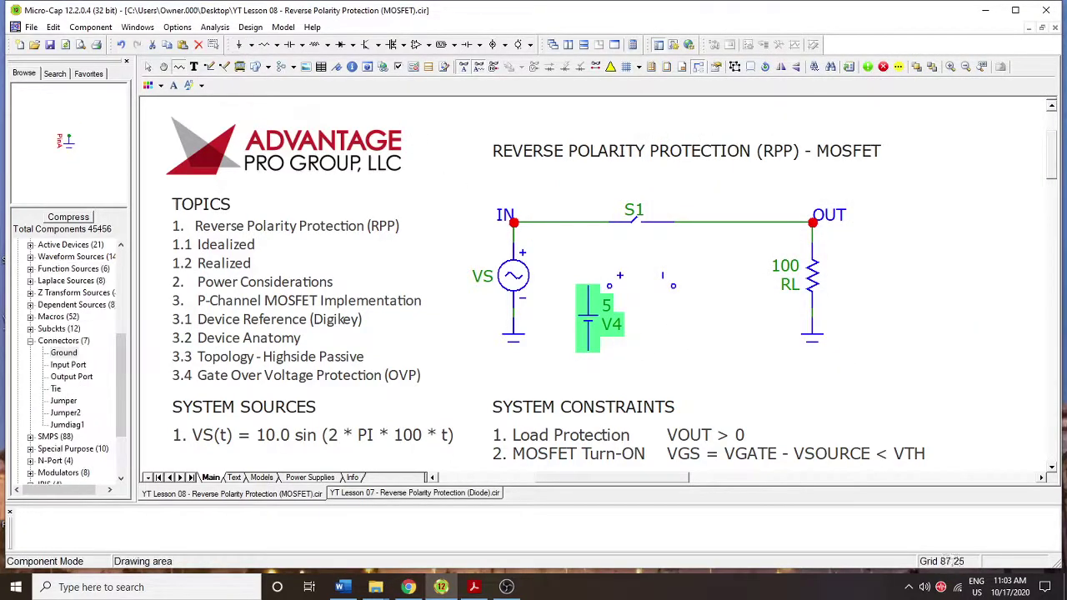
click(674, 293)
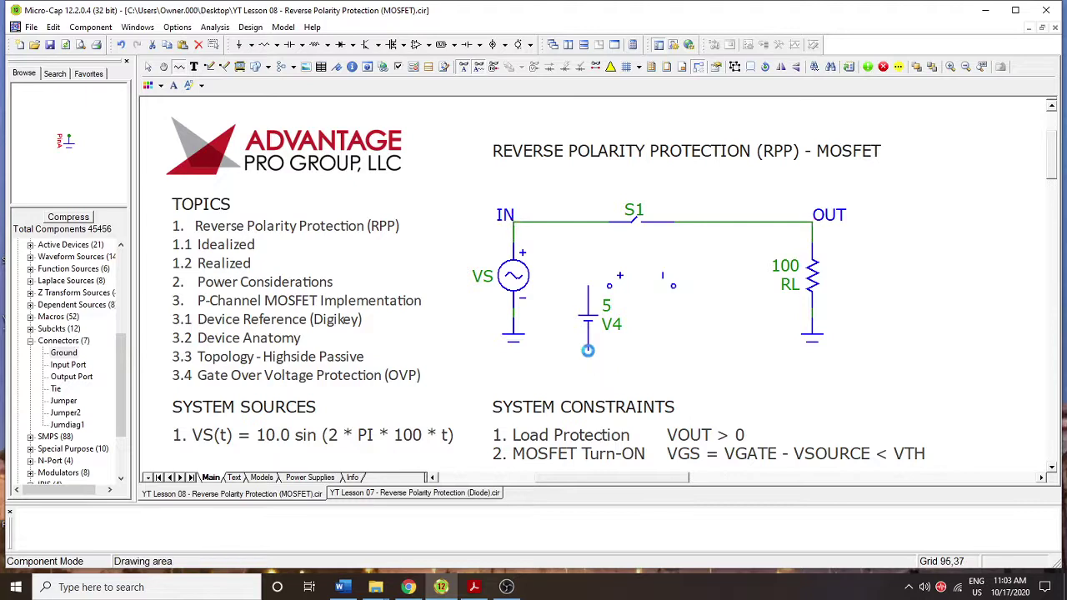
click(589, 357)
key(ctrl+e)
Wire the battery's positive end to the switch's plus control terminal
click(208, 71)
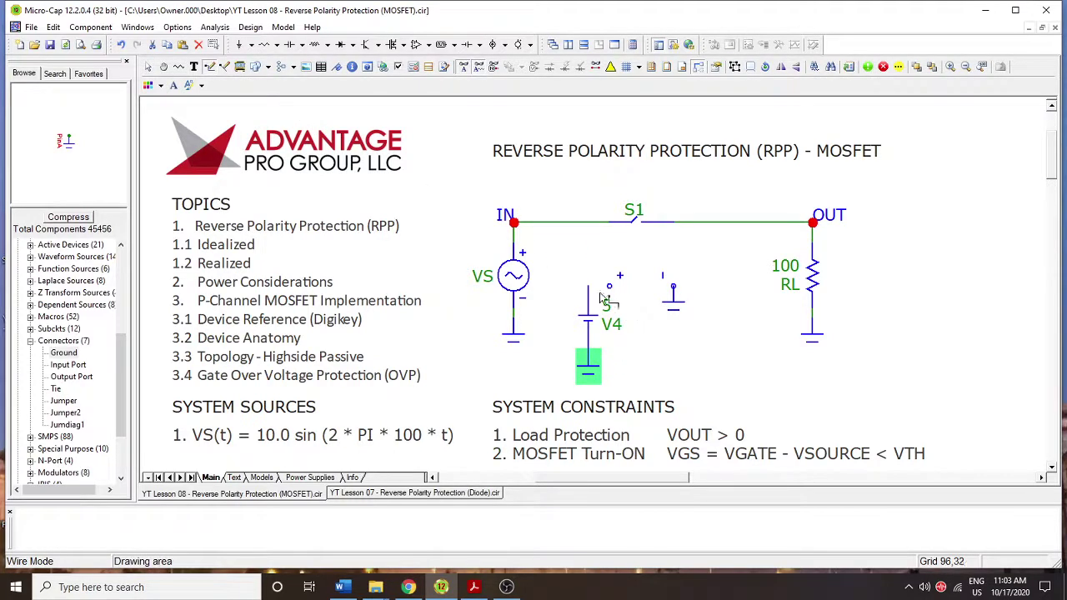
drag(589, 286, 610, 286)
key(ctrl+e)
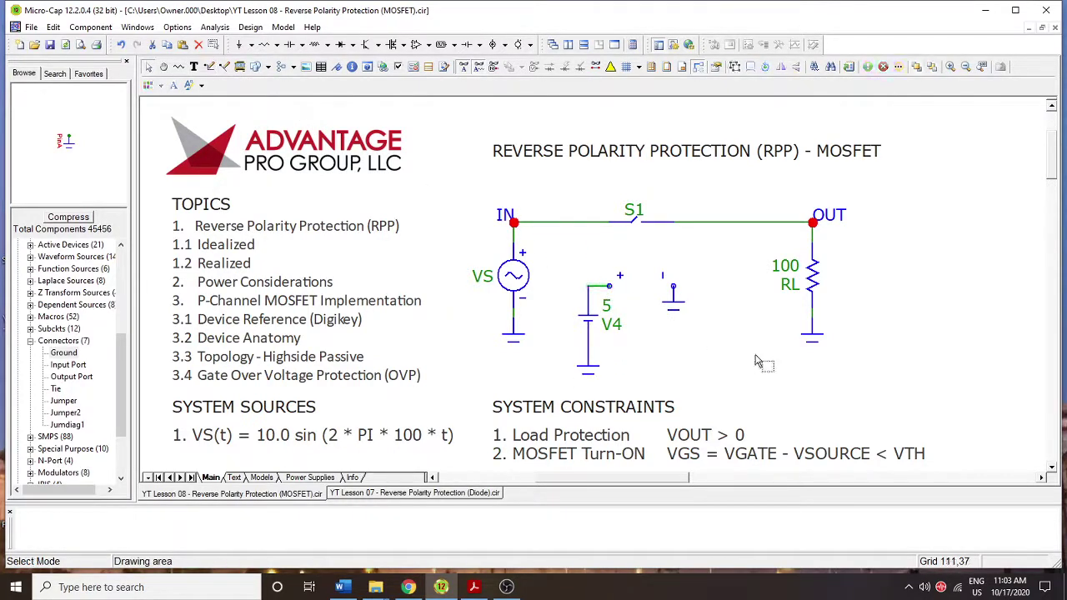
click(760, 364)
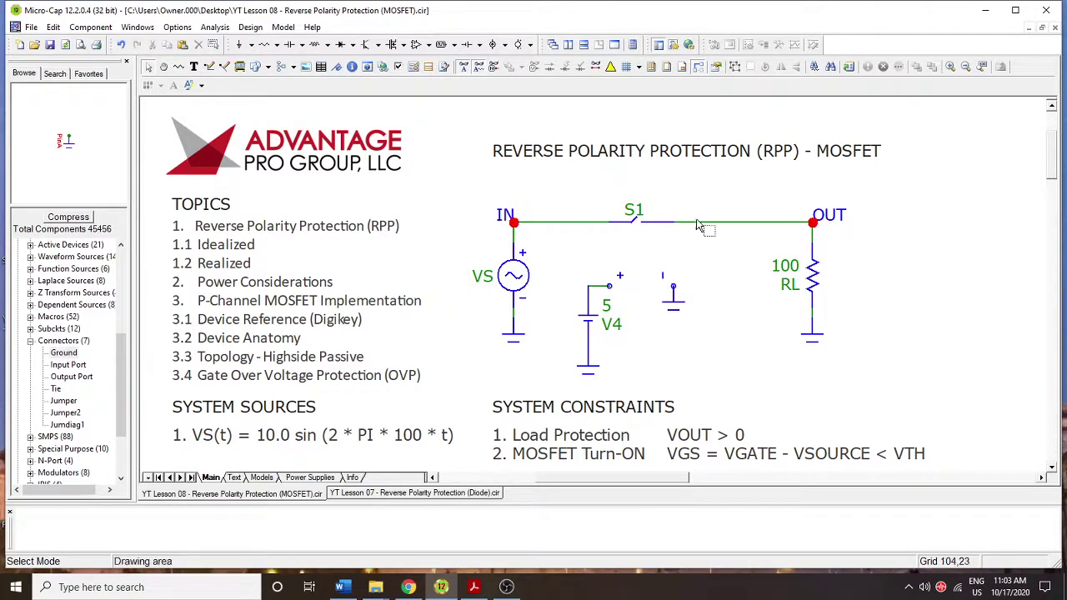
Run a transient analysis with the battery driving the switch, compare v(IN) with v(OUT), and return to the schematic
click(514, 290)
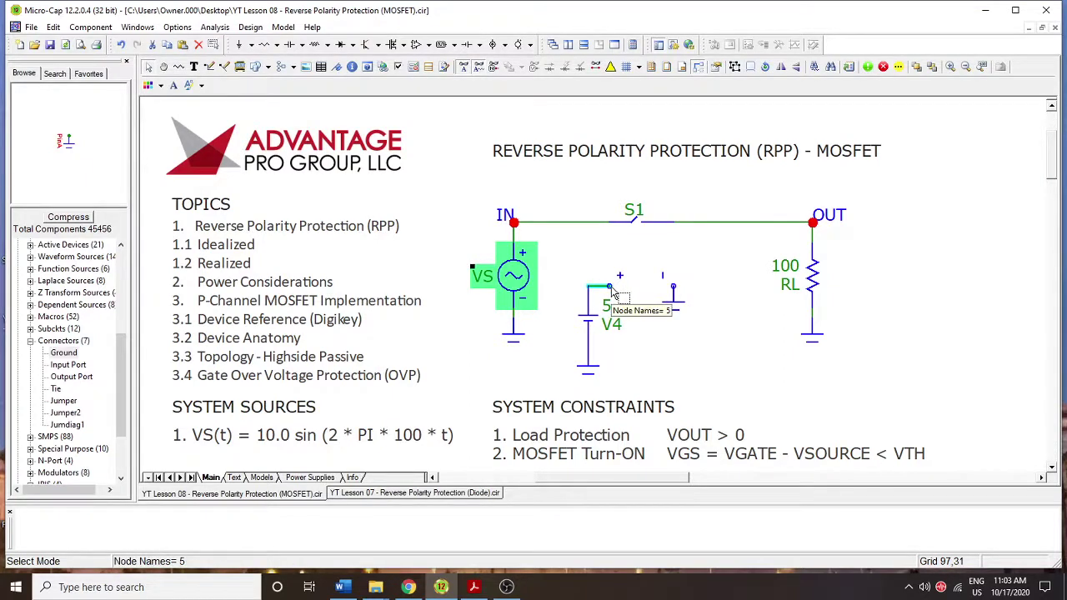
click(215, 28)
click(234, 40)
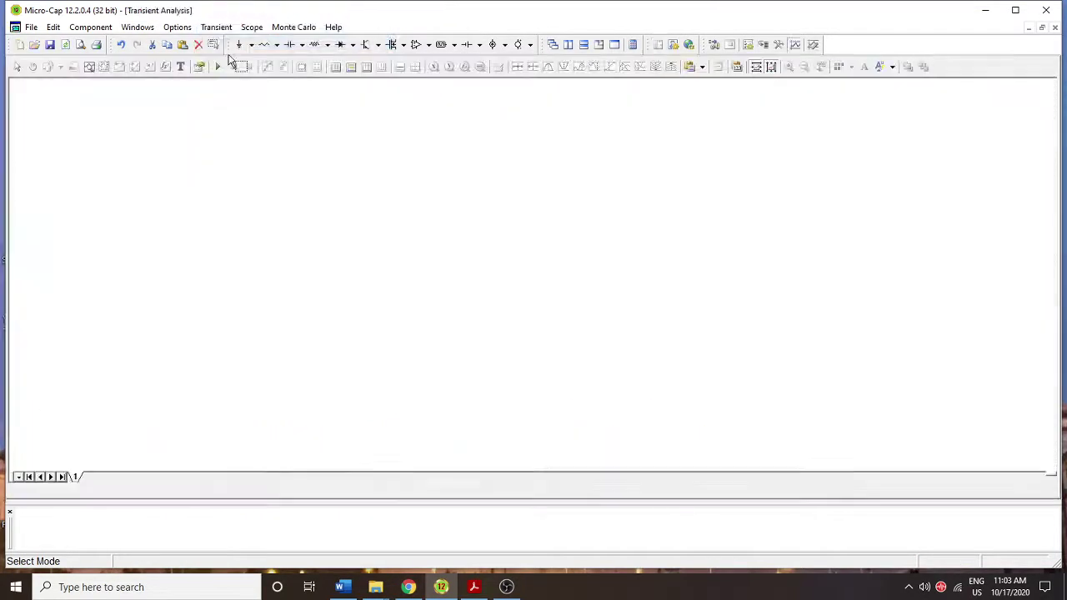
click(243, 87)
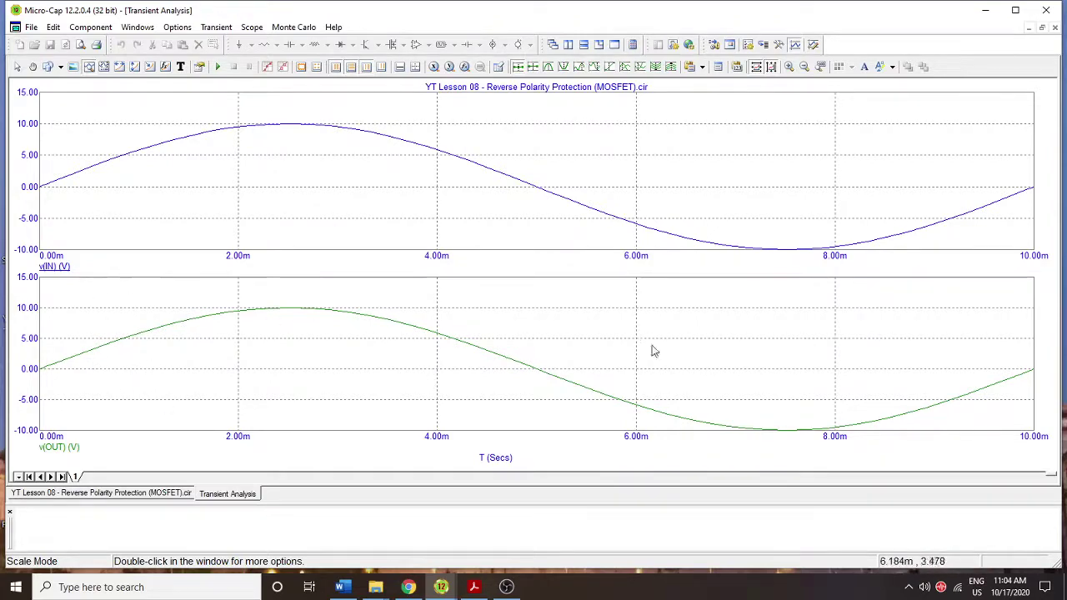
click(1055, 27)
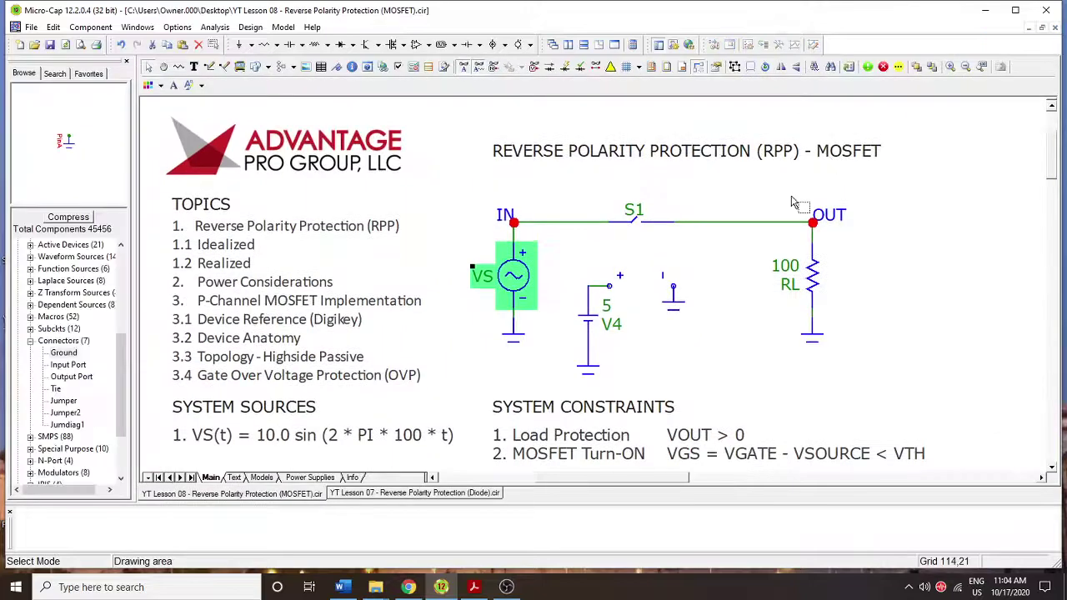
Replace the battery with a wire from the IN line to the switch's plus control terminal, and delete the leftover ground
mouse_move(821, 278)
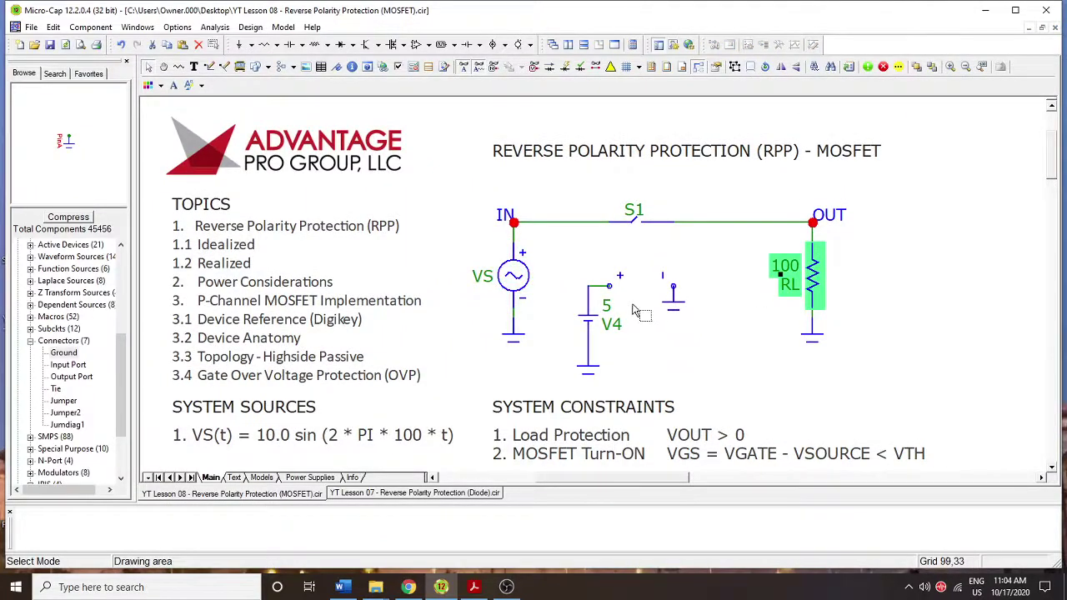
click(588, 325)
key(Delete)
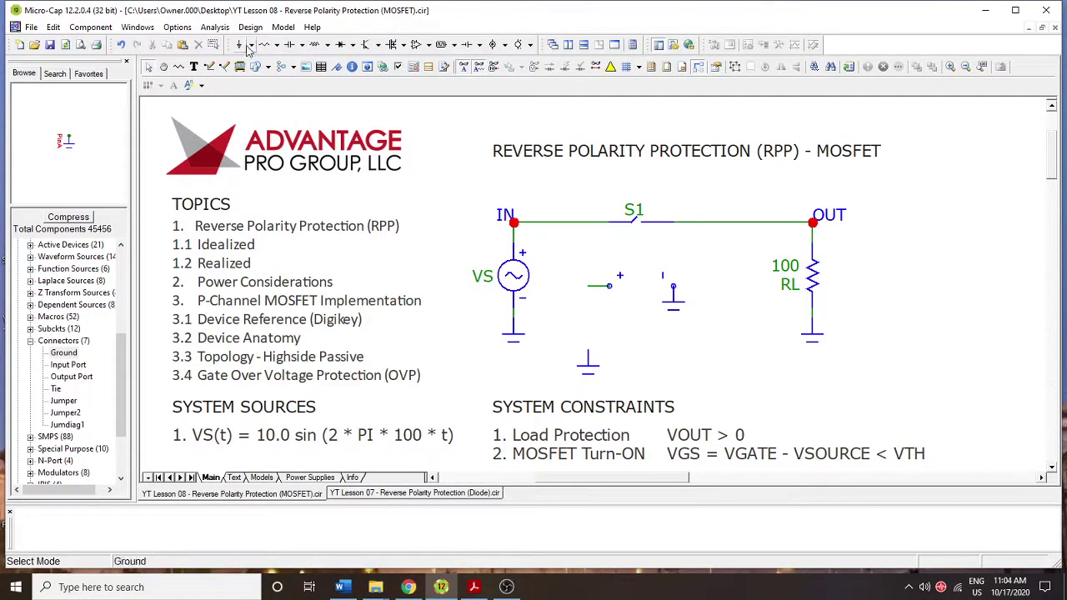
click(209, 67)
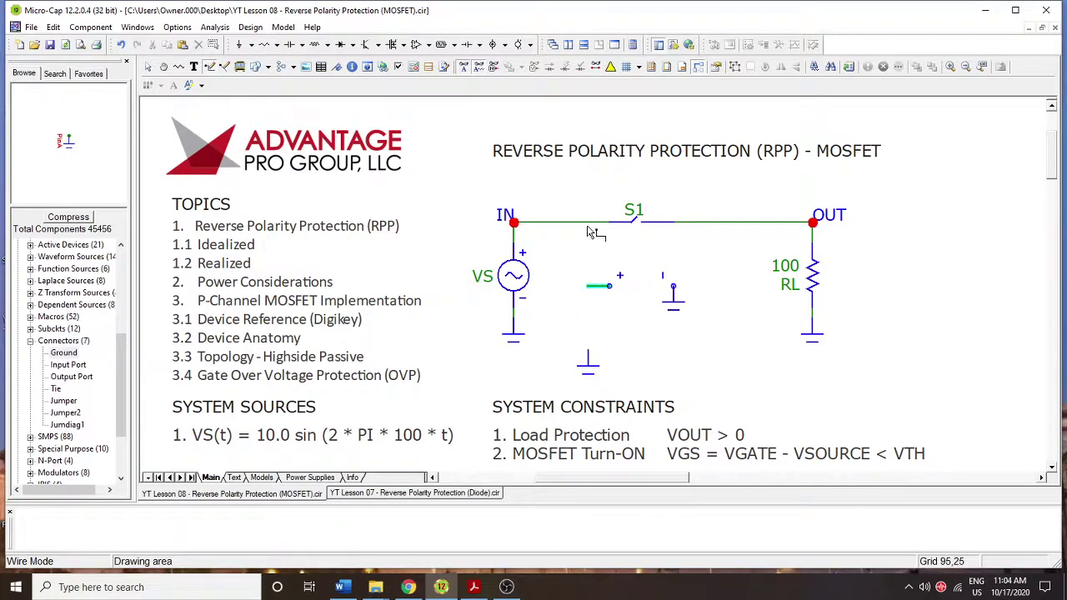
drag(588, 226, 587, 223)
key(ctrl+e)
click(588, 365)
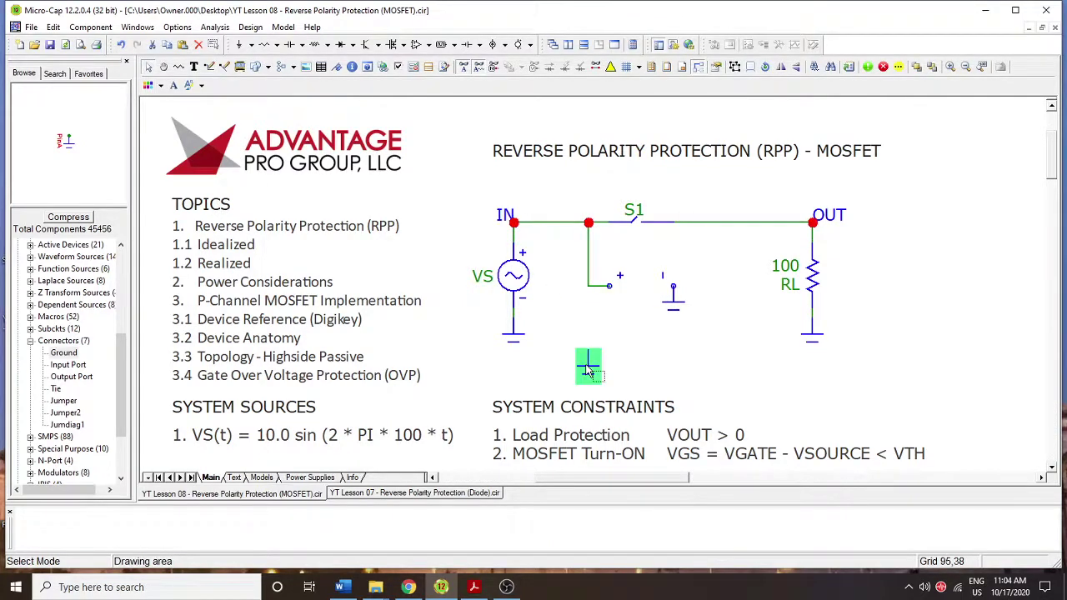
key(Delete)
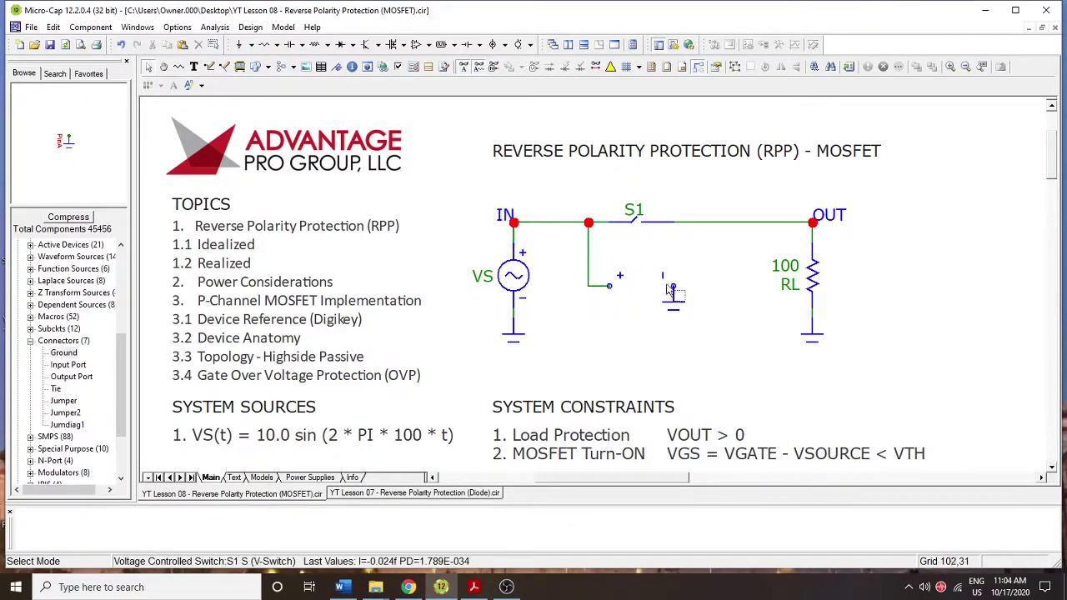
Run the transient analysis with the switch controlled by the IN line and compare the v(IN) and v(OUT) waveforms
click(680, 316)
click(215, 26)
click(237, 47)
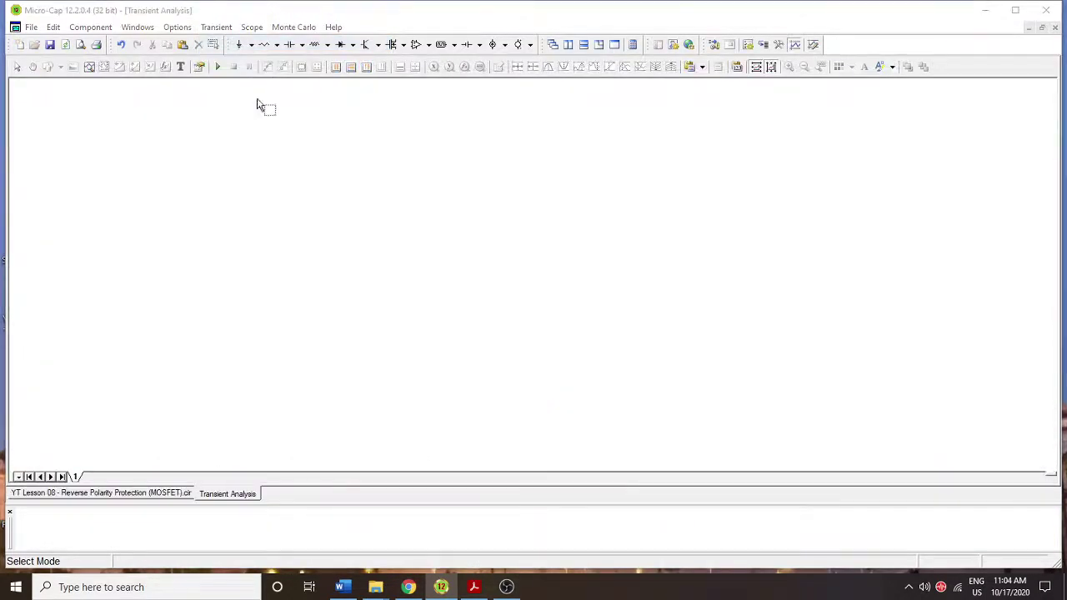
click(246, 84)
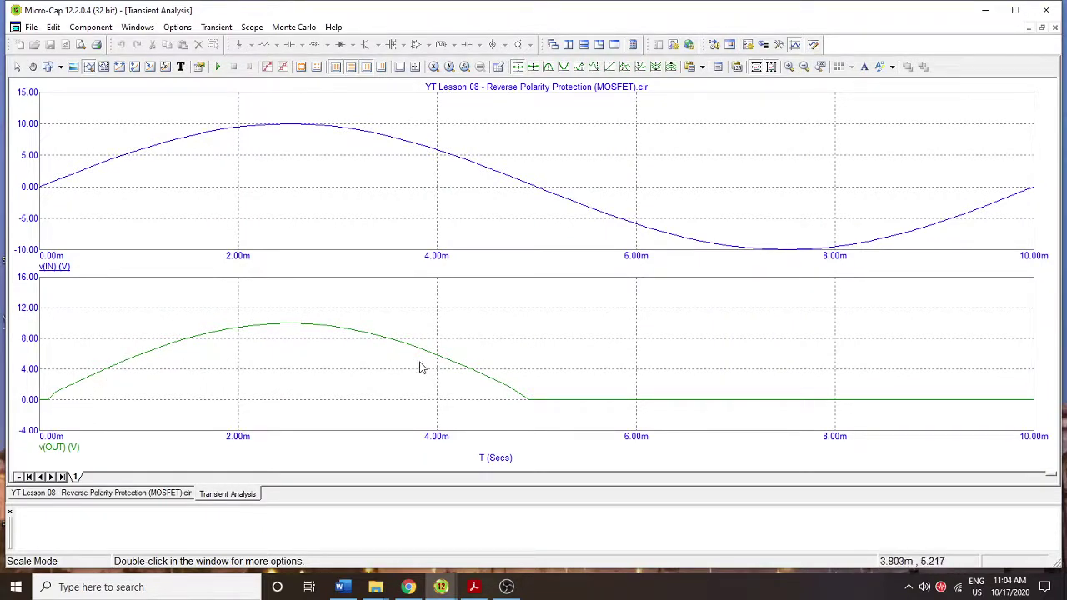
mouse_move(290, 129)
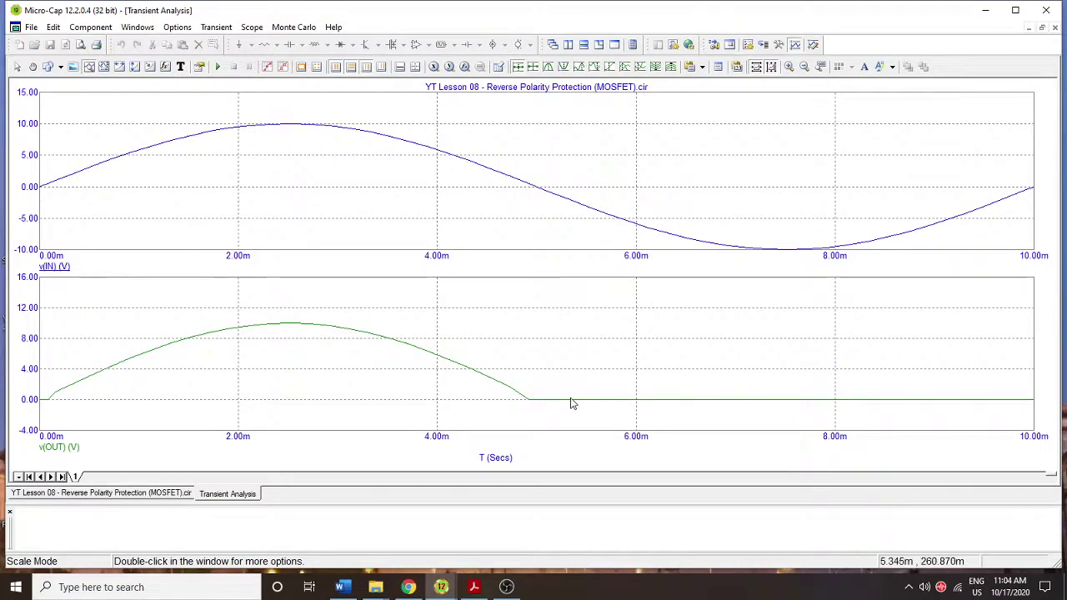
Return to the schematic and move the ground under the switch's minus control terminal down, level with the other grounds
click(1055, 28)
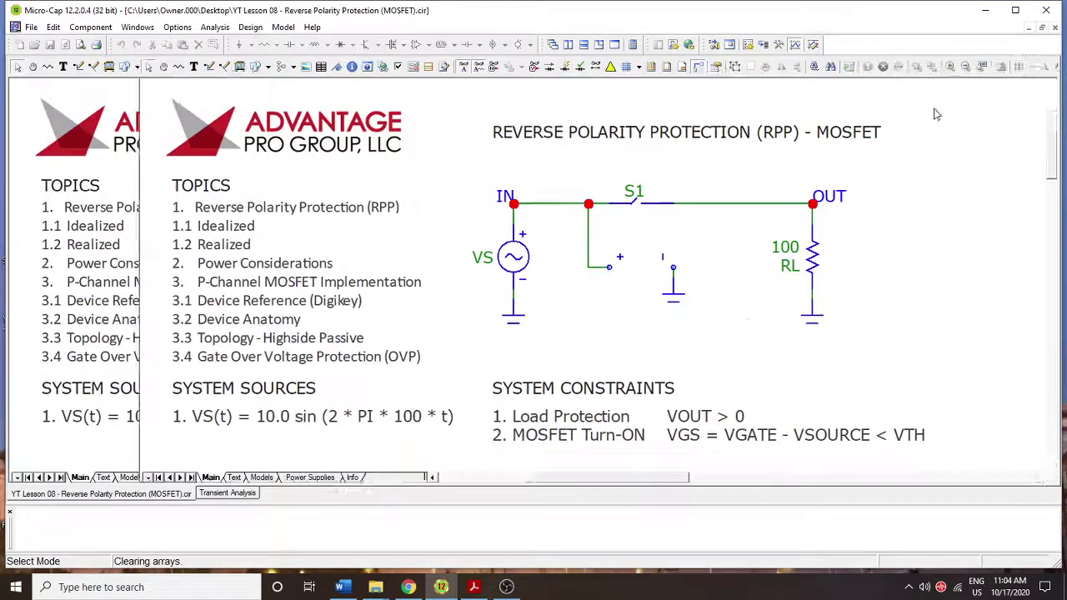
click(632, 269)
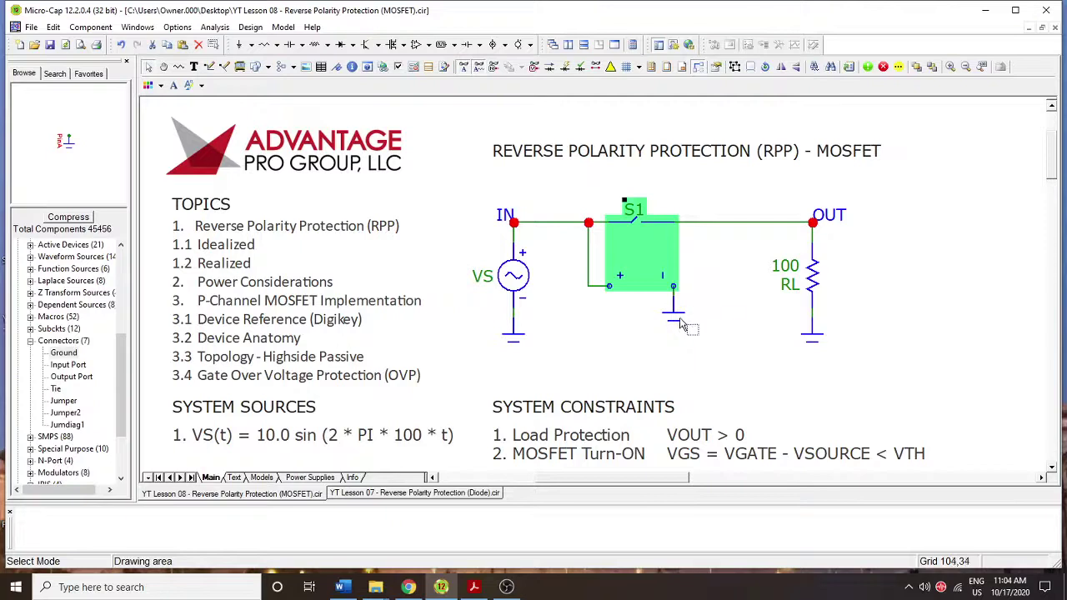
drag(680, 325, 677, 340)
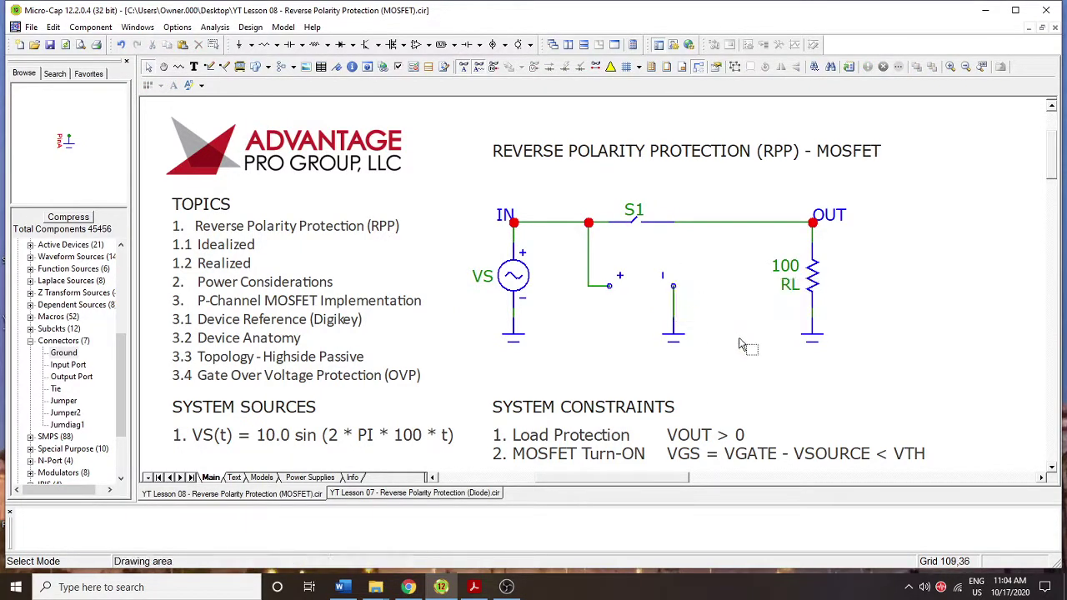
Delete the voltage-controlled switch S1 from between the IN and OUT lines
click(638, 266)
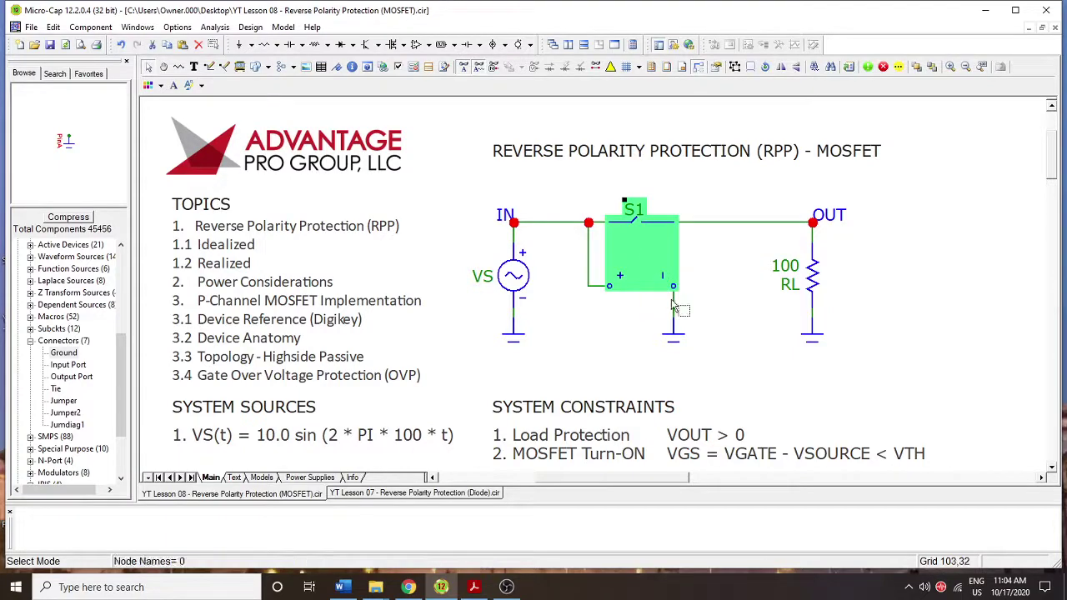
double_click(638, 265)
click(713, 200)
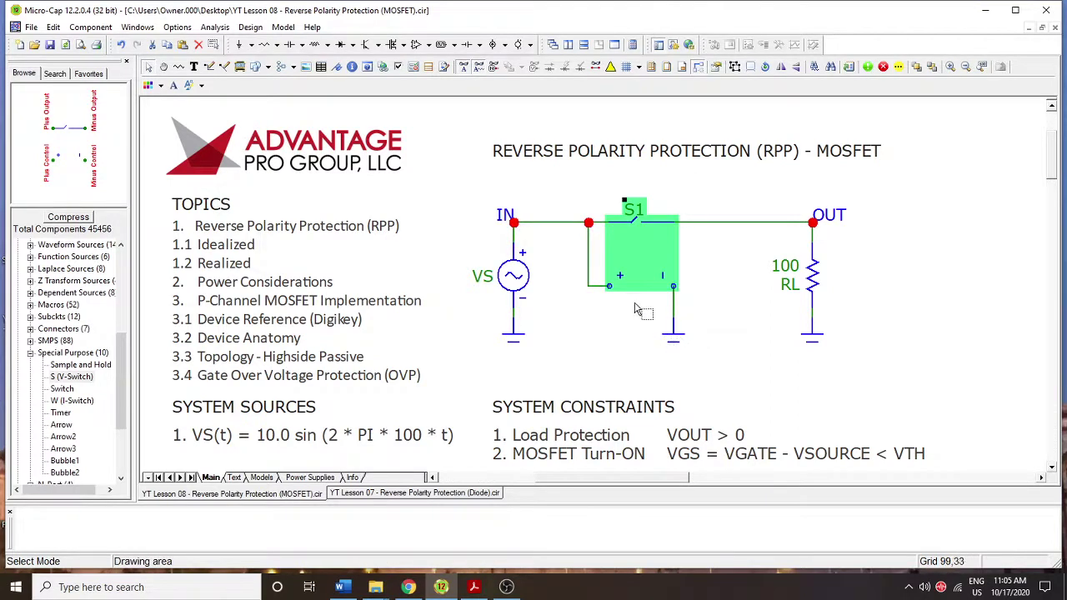
mouse_move(654, 254)
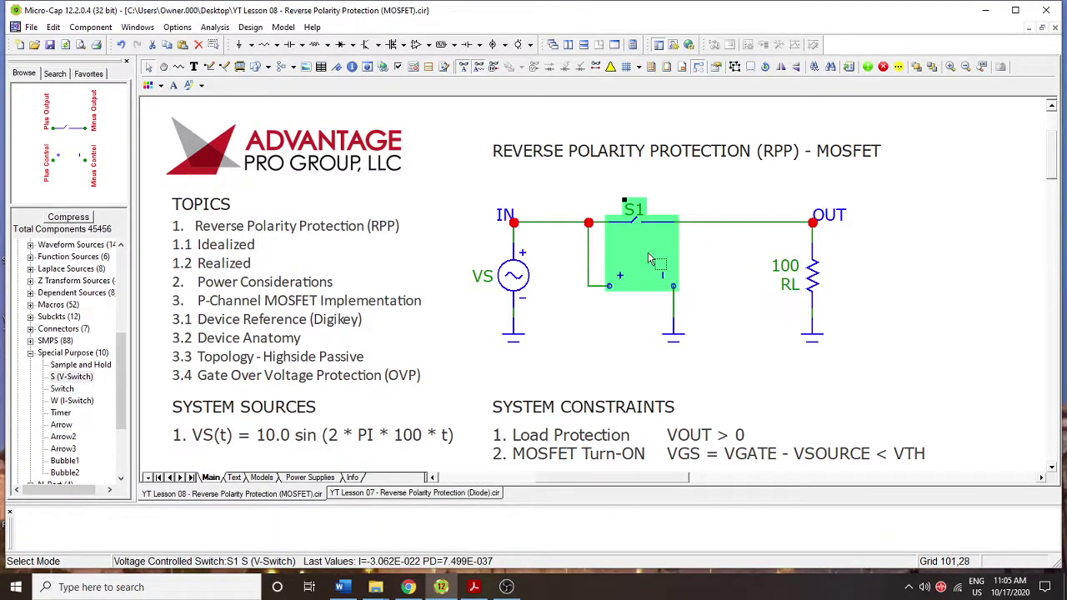
key(Delete)
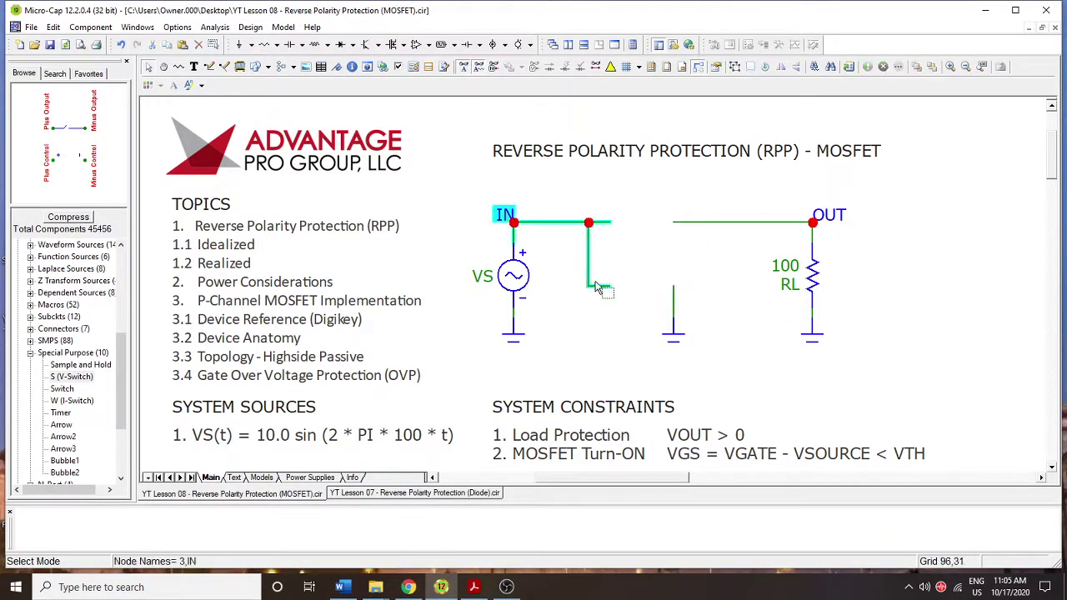
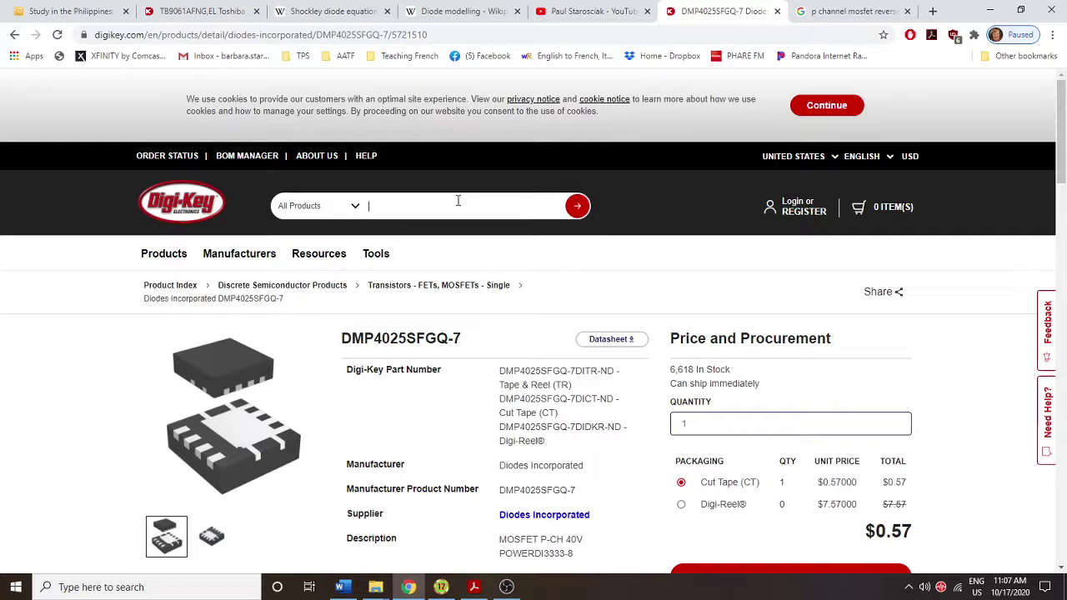
Search Digi-Key for "mosfet" and open the Transistors - FETs, MOSFETs - Single category
key(Return)
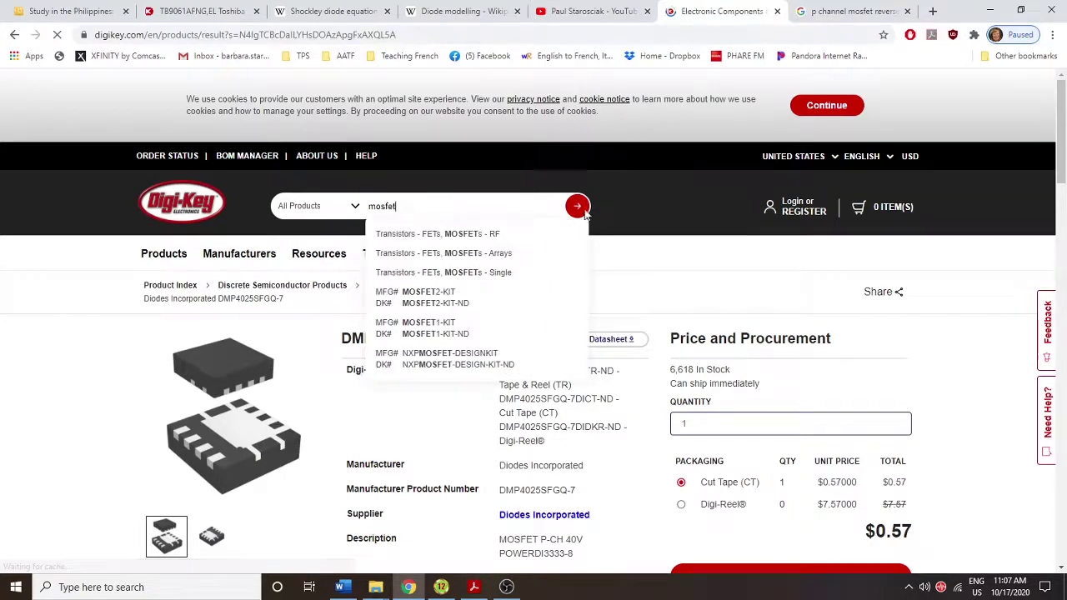
scroll(517, 275, down, 2)
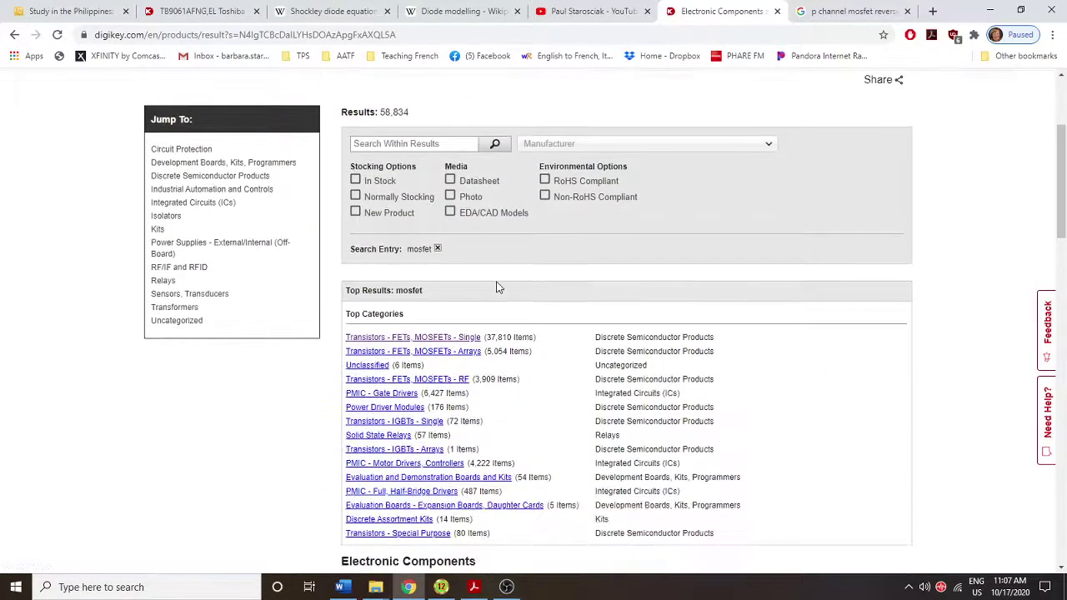
click(459, 339)
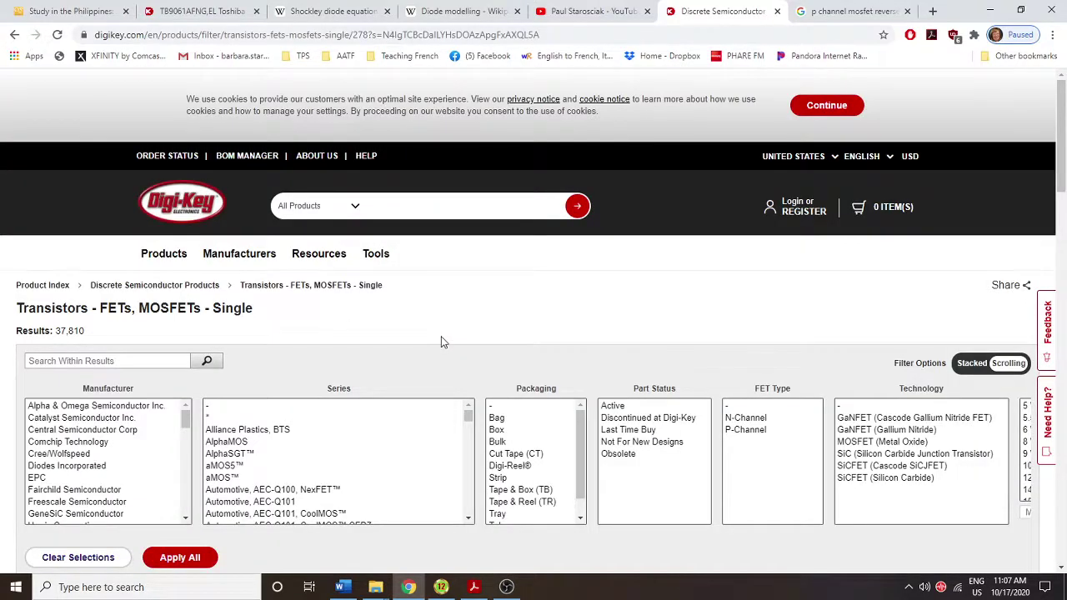
Filter the single MOSFETs by series Automotive, AEC-Q101, part status Active and FET type P-Channel, and apply the filters
scroll(443, 424, down, 3)
scroll(455, 404, down, 1)
scroll(432, 374, down, 2)
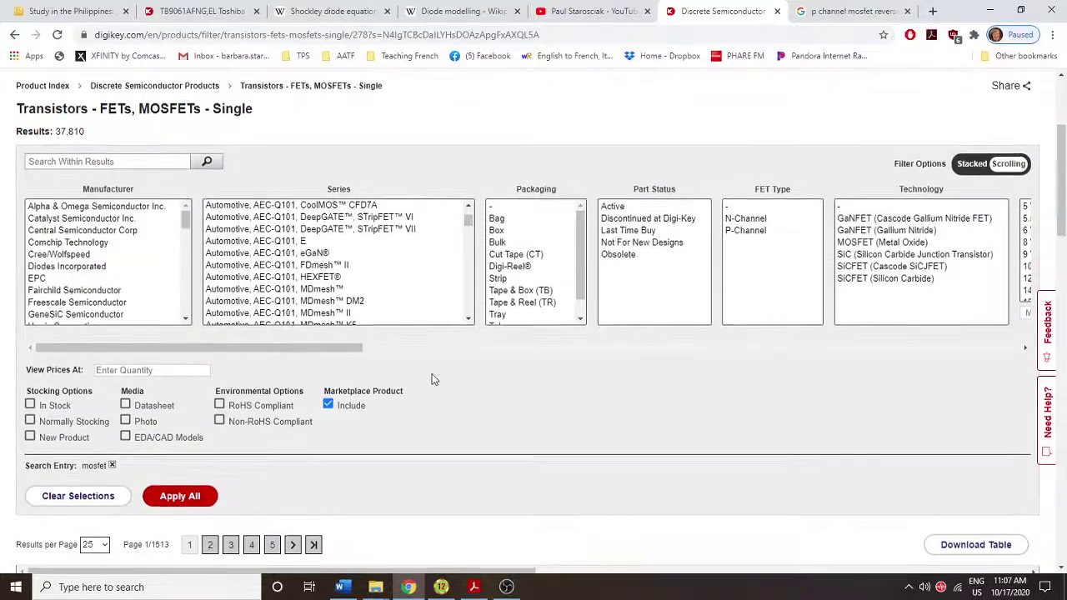
scroll(434, 375, up, 1)
scroll(360, 341, up, 1)
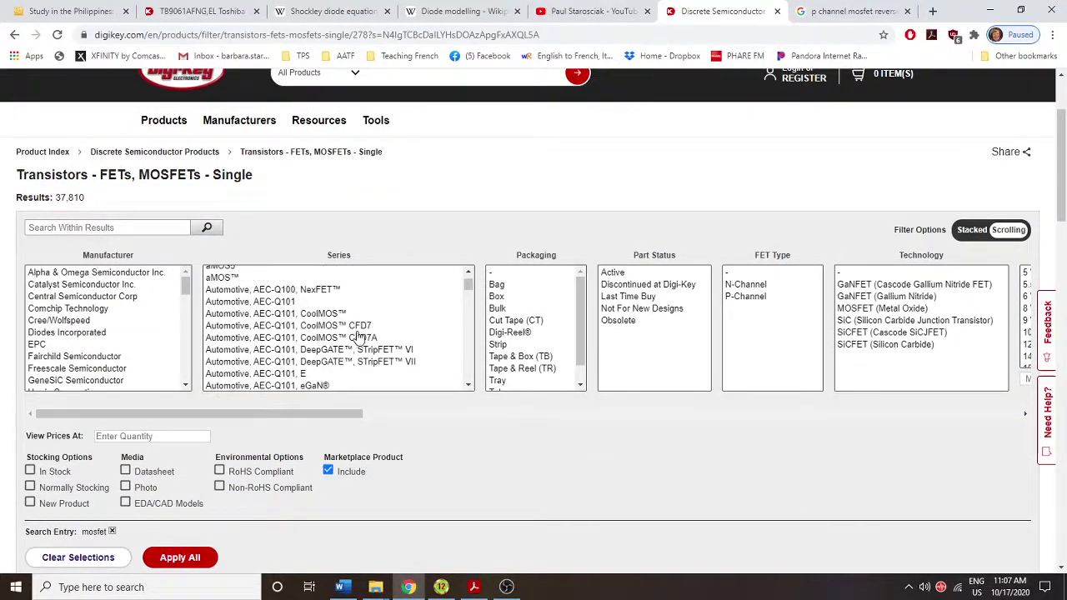
scroll(359, 337, up, 2)
scroll(360, 339, down, 2)
click(237, 302)
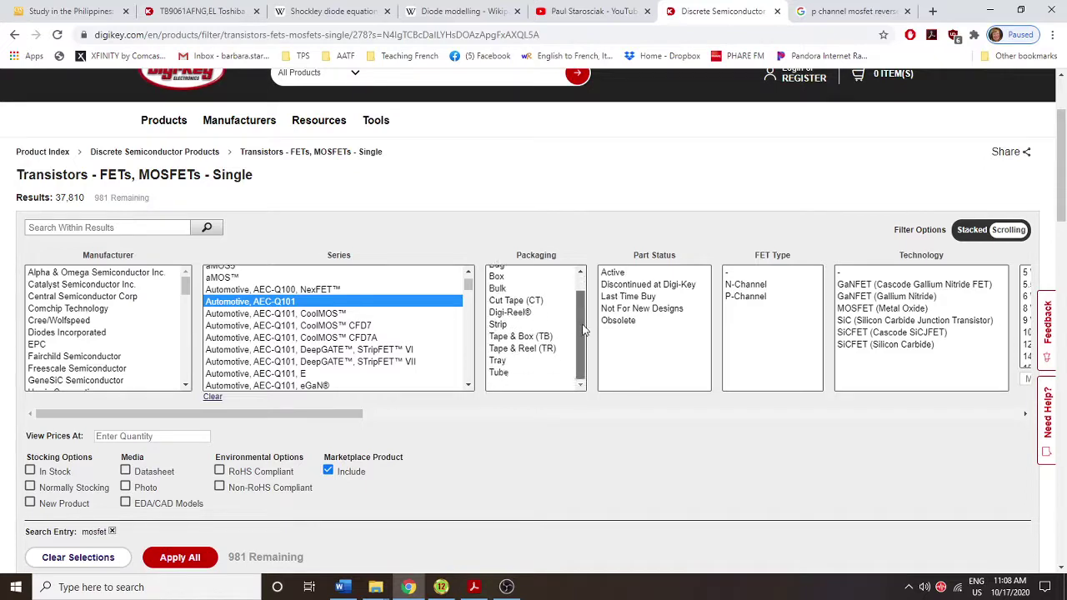
click(615, 273)
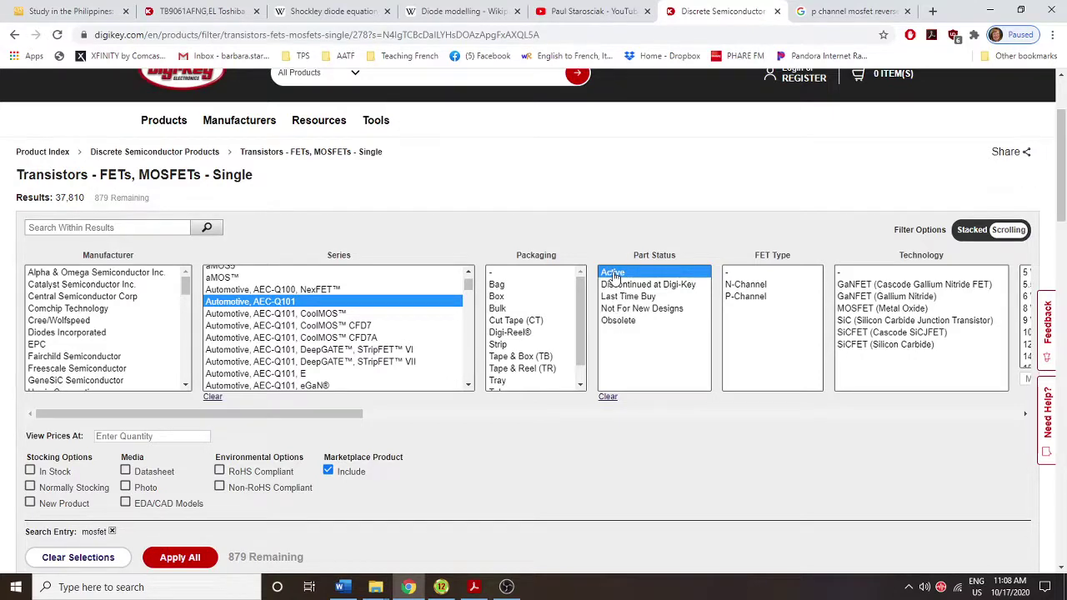
click(756, 301)
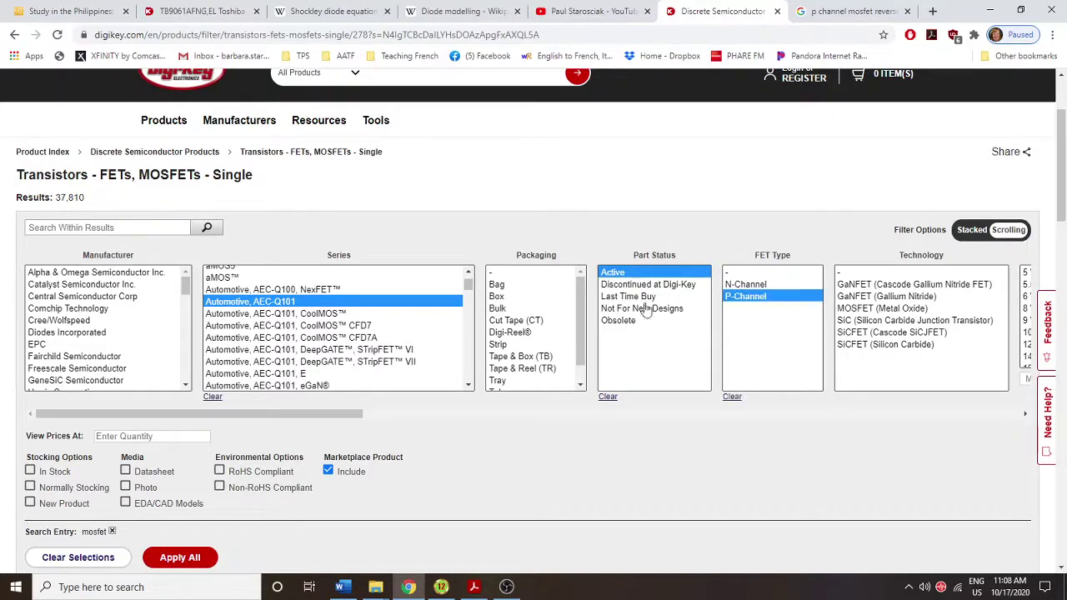
click(182, 564)
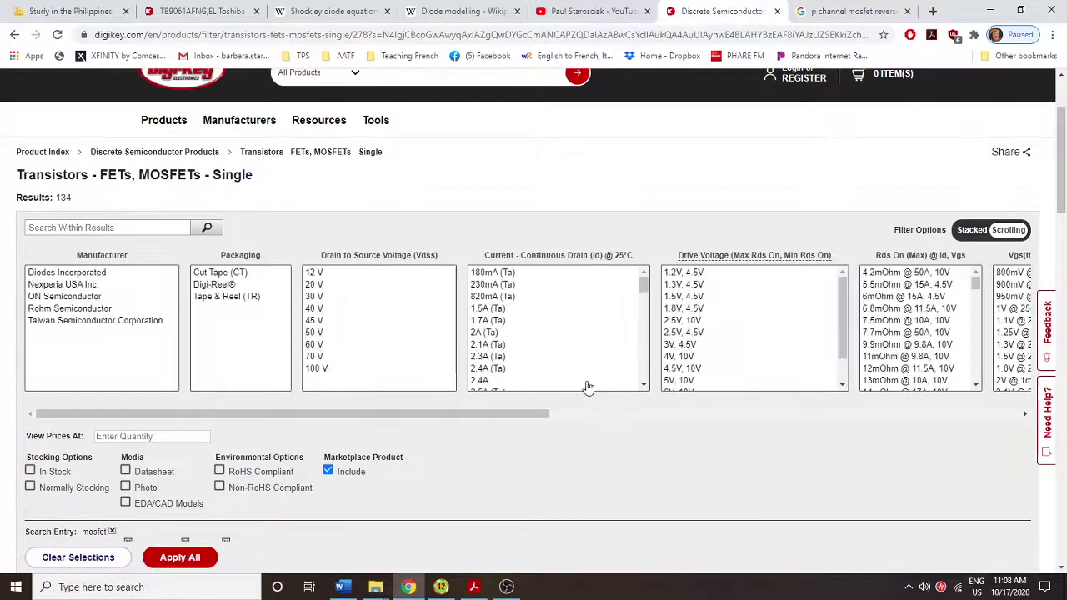
Review the voltage, current, drive voltage and Rds On filter options, and select ±20V for Vgs (Max)
scroll(635, 416, down, 1)
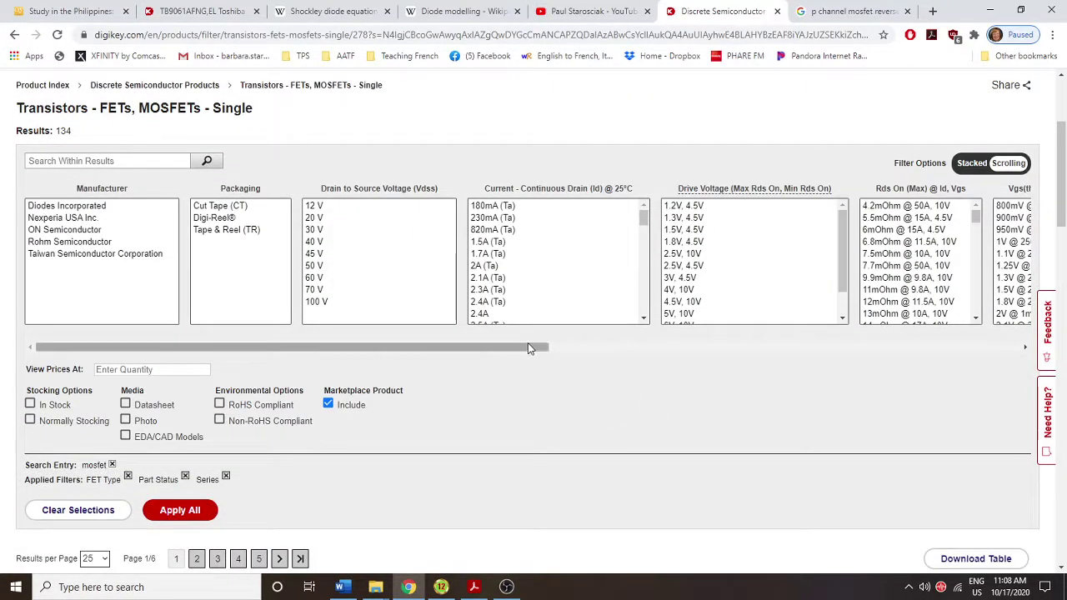
drag(528, 345, 479, 329)
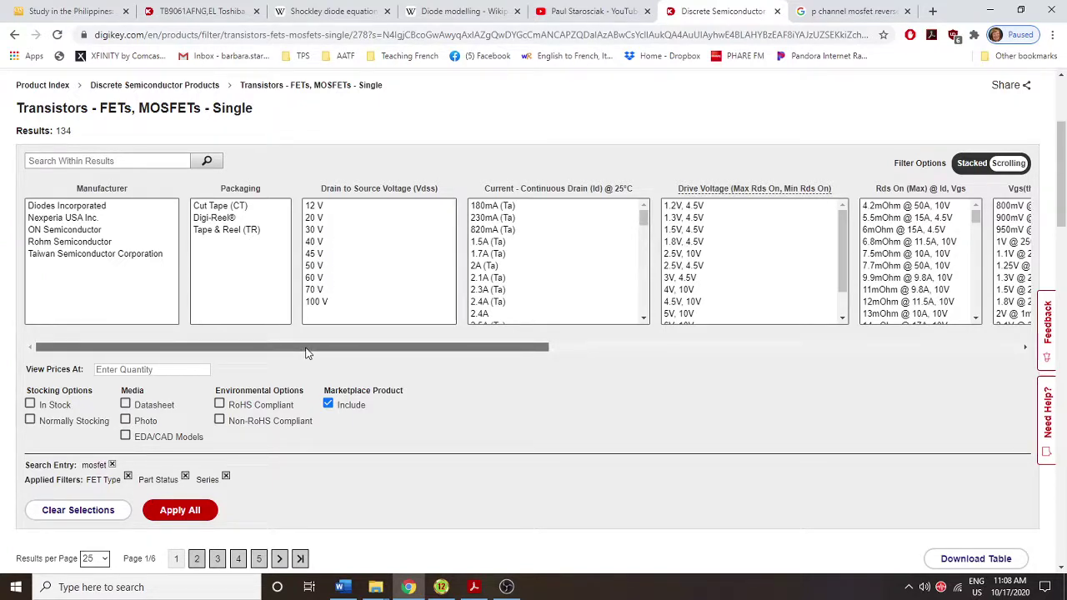
scroll(308, 350, right, 2)
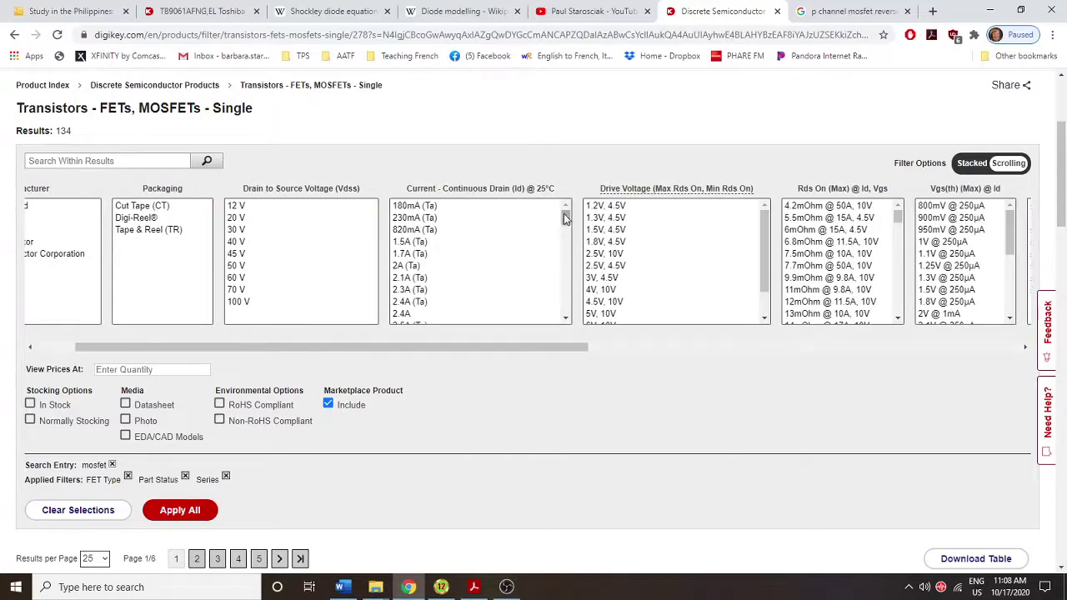
scroll(563, 213, down, 2)
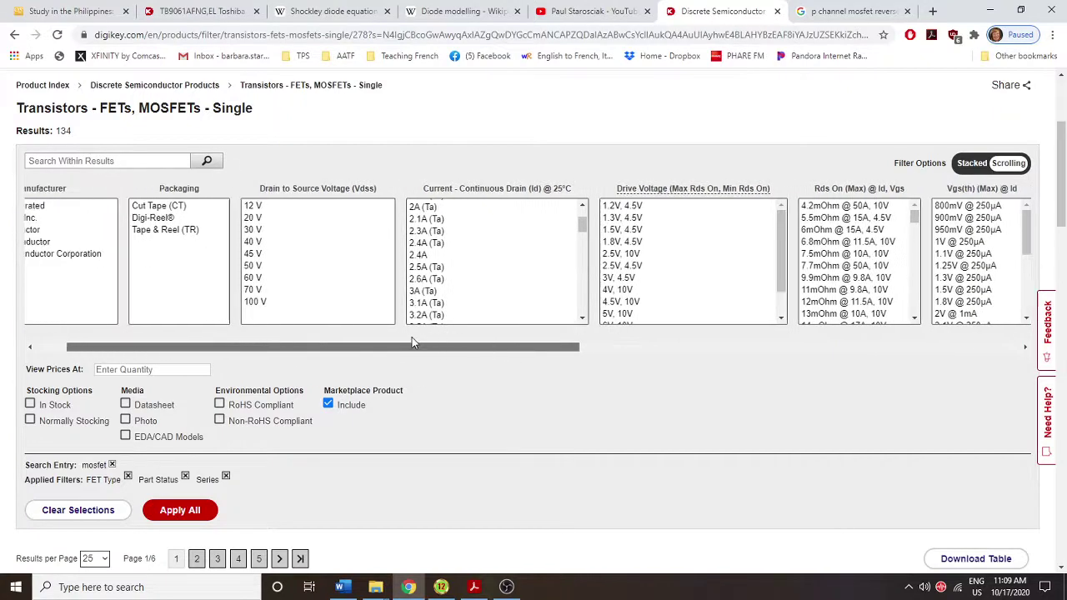
drag(420, 349, 424, 342)
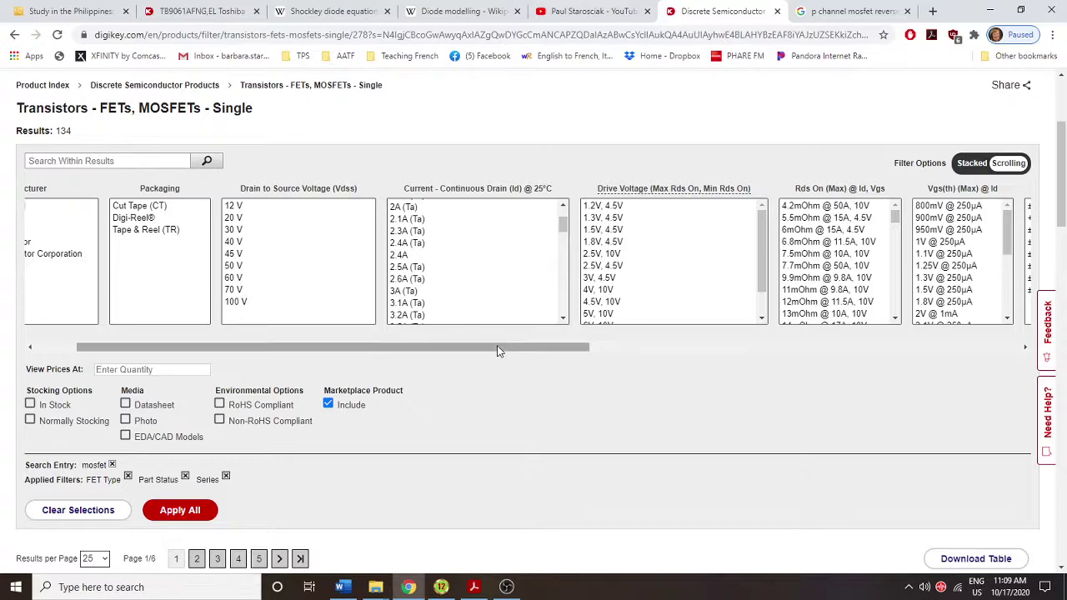
drag(498, 351, 505, 351)
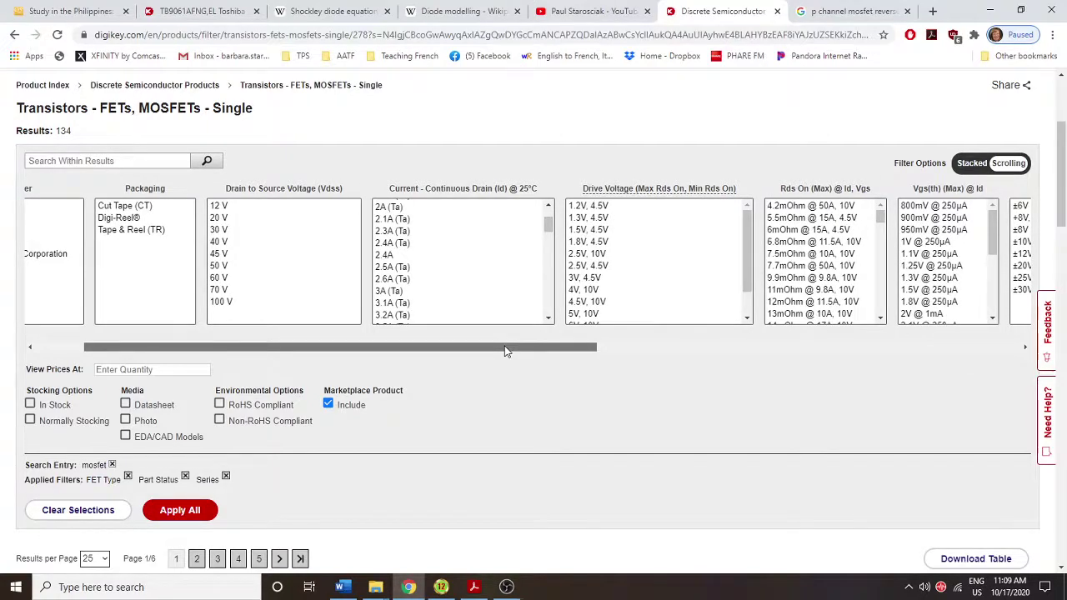
drag(505, 350, 549, 348)
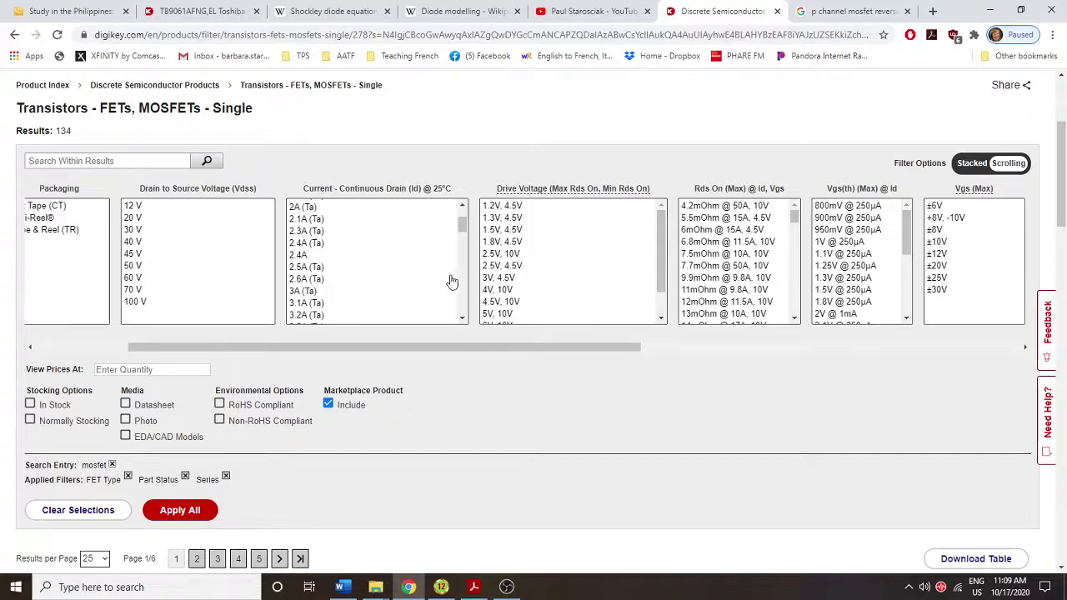
drag(548, 348, 553, 352)
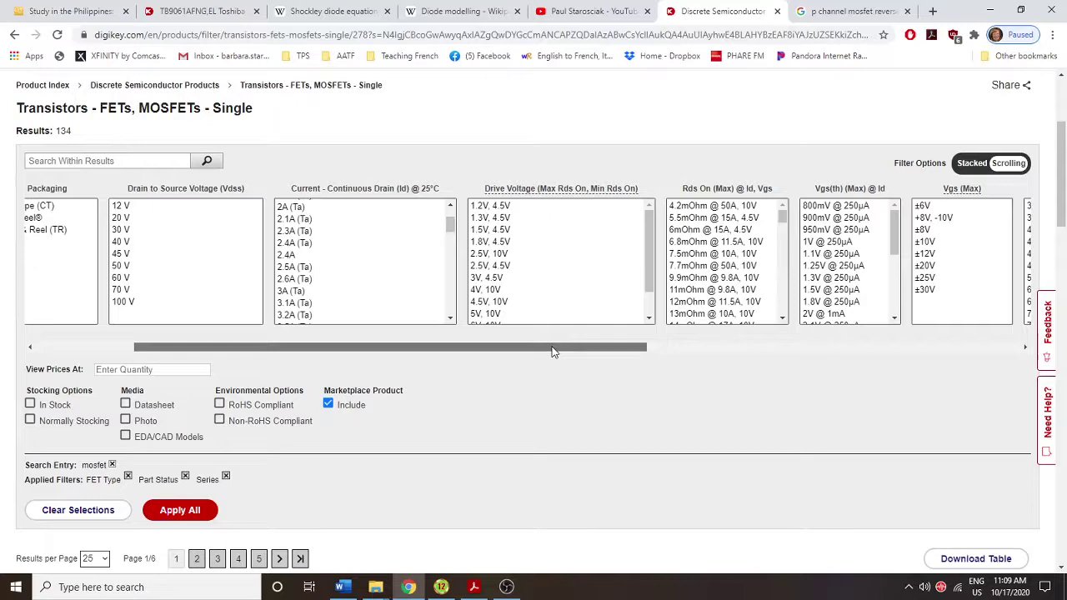
drag(553, 352, 677, 347)
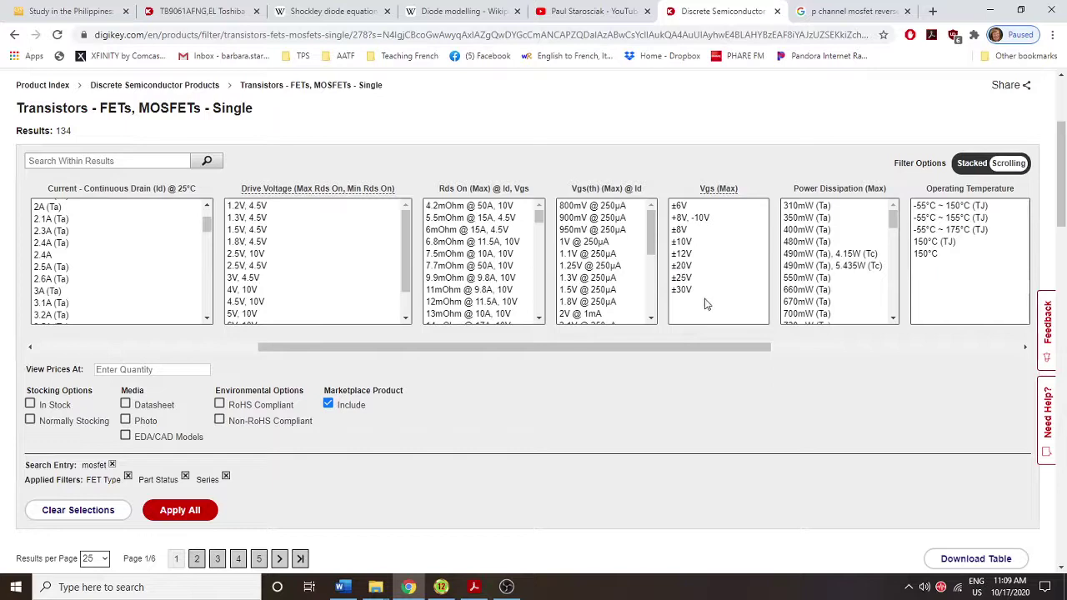
click(687, 268)
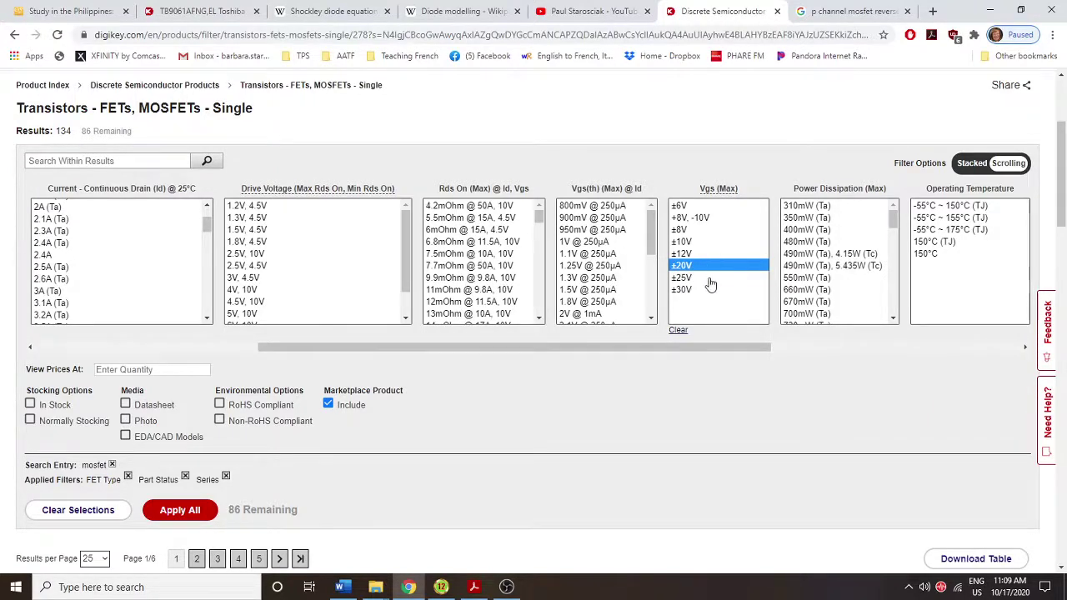
Switch to Micro-Cap and check the amplitude setting of sine source VS against the P-channel MOSFET's gate connection
click(441, 587)
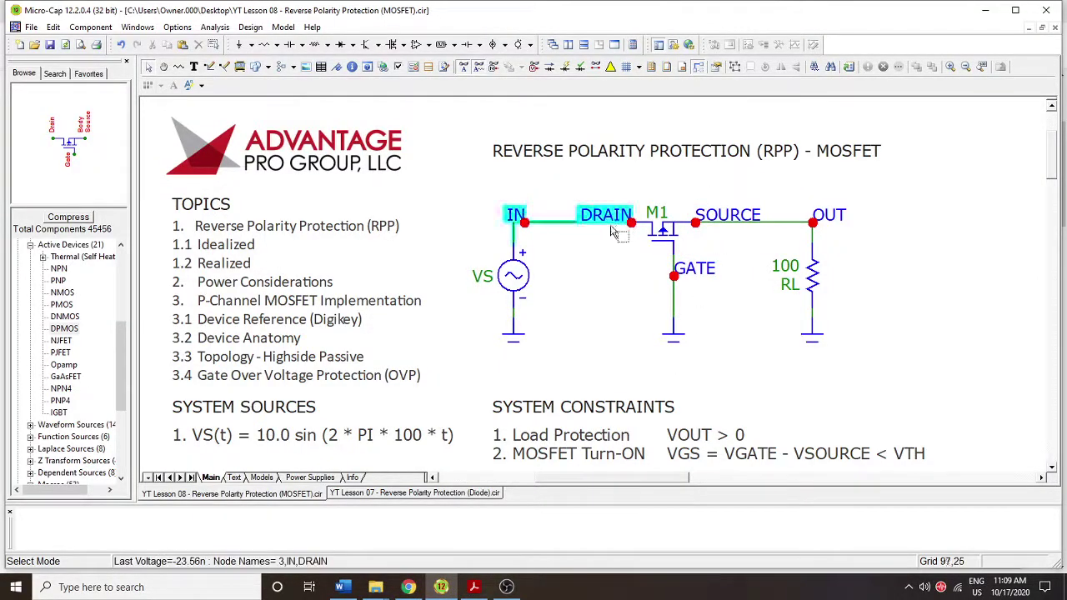
double_click(512, 275)
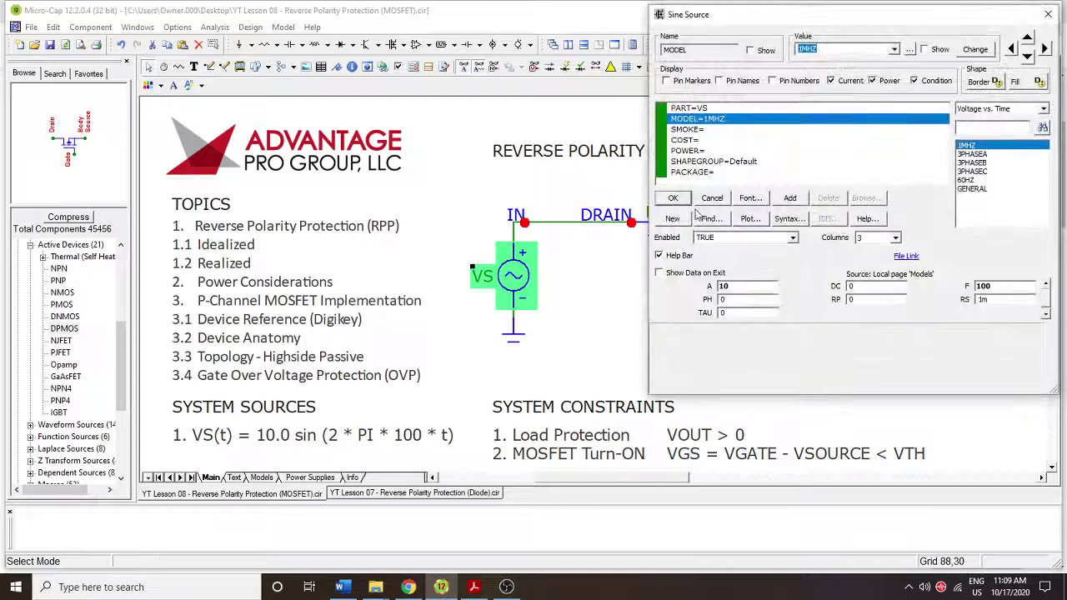
click(673, 198)
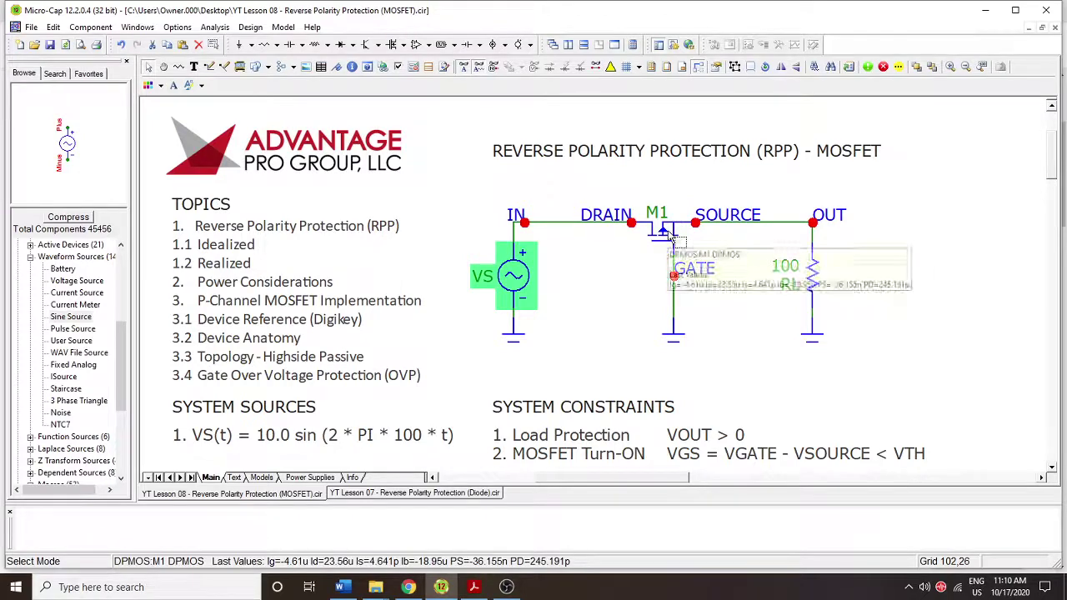
double_click(517, 282)
click(734, 285)
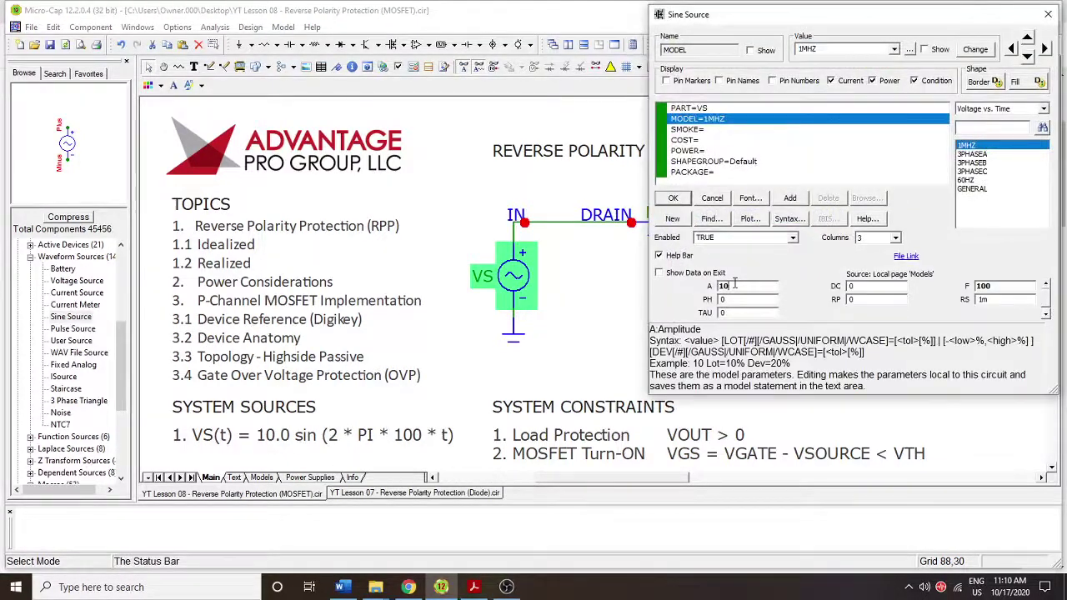
click(673, 197)
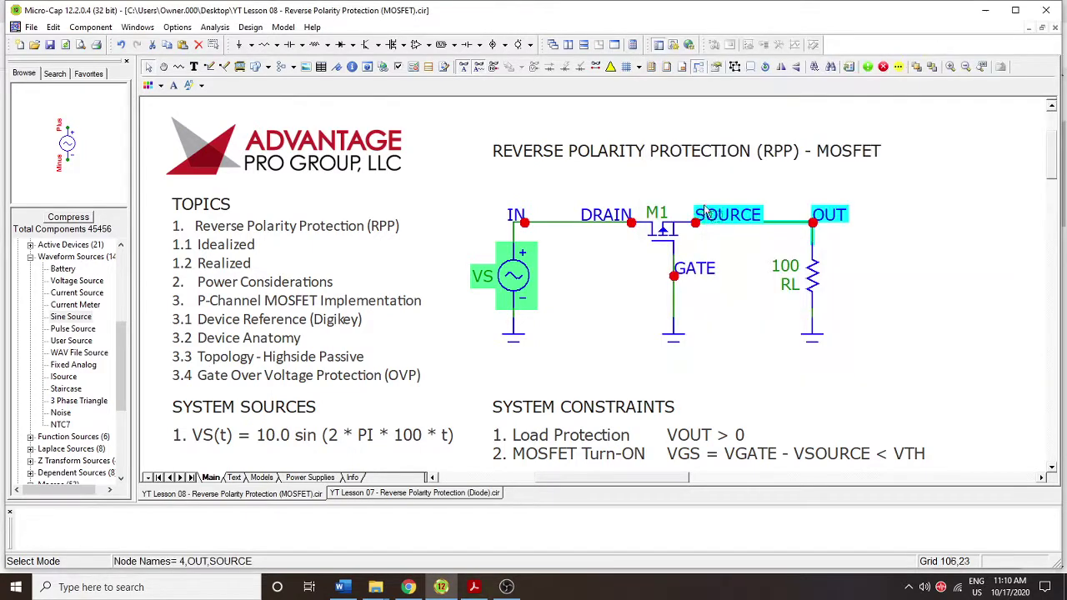
click(672, 237)
click(714, 305)
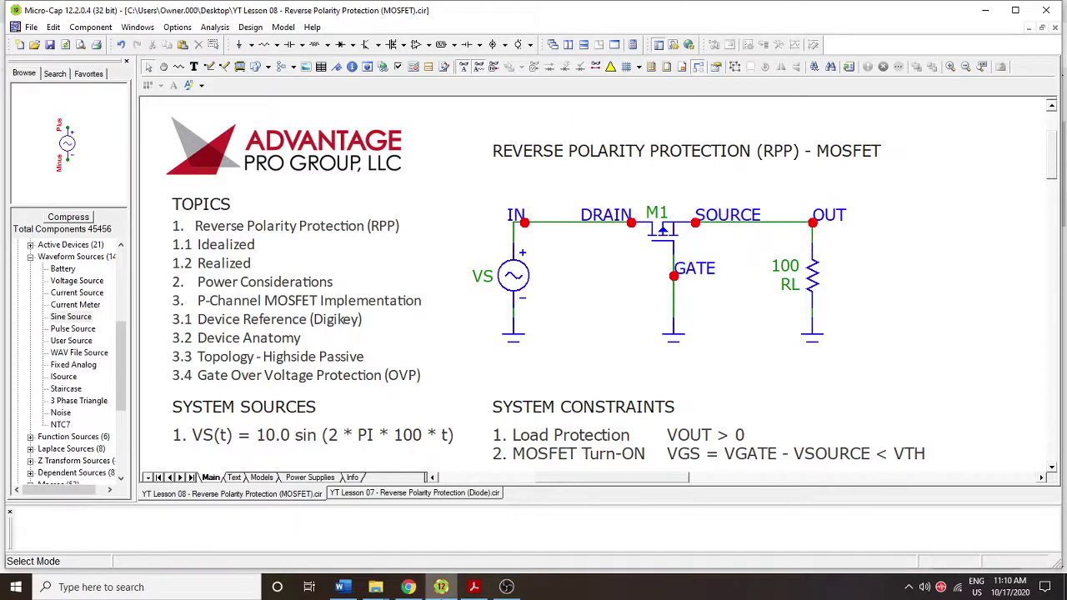
Switch to the Digi-Key MOSFET filters in Chrome and select -55°C ~ 175°C (TJ) for Operating Temperature
click(408, 587)
scroll(654, 381, down, 1)
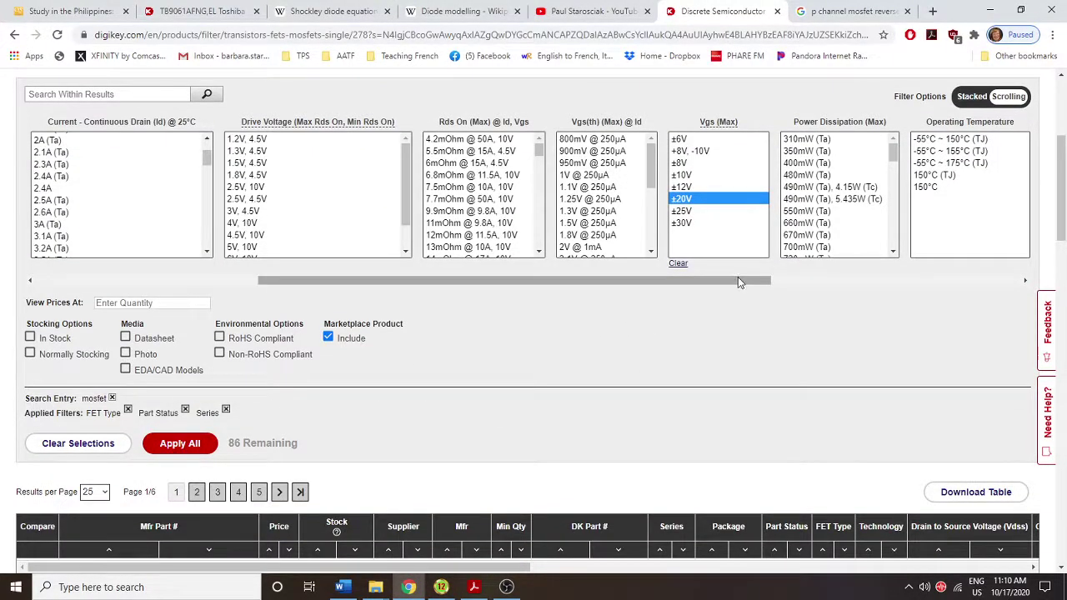
scroll(779, 275, right, 2)
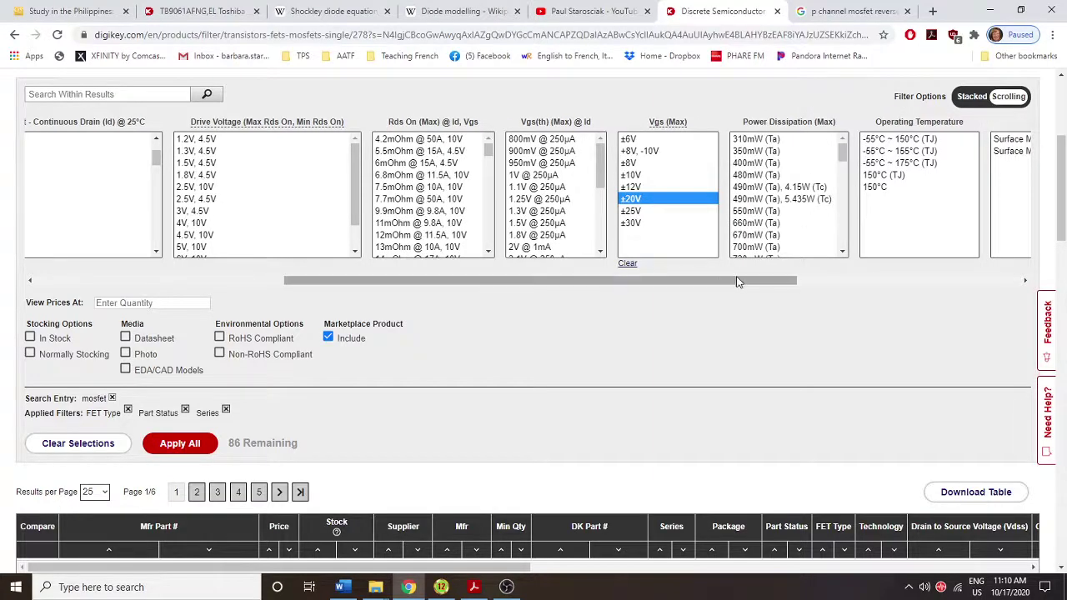
scroll(767, 277, right, 3)
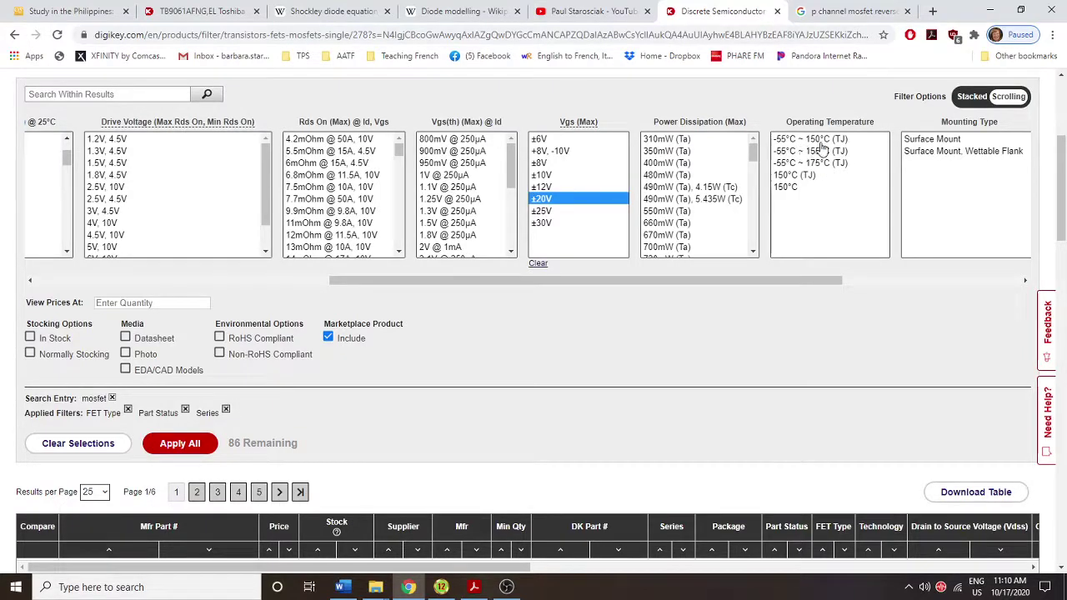
click(814, 165)
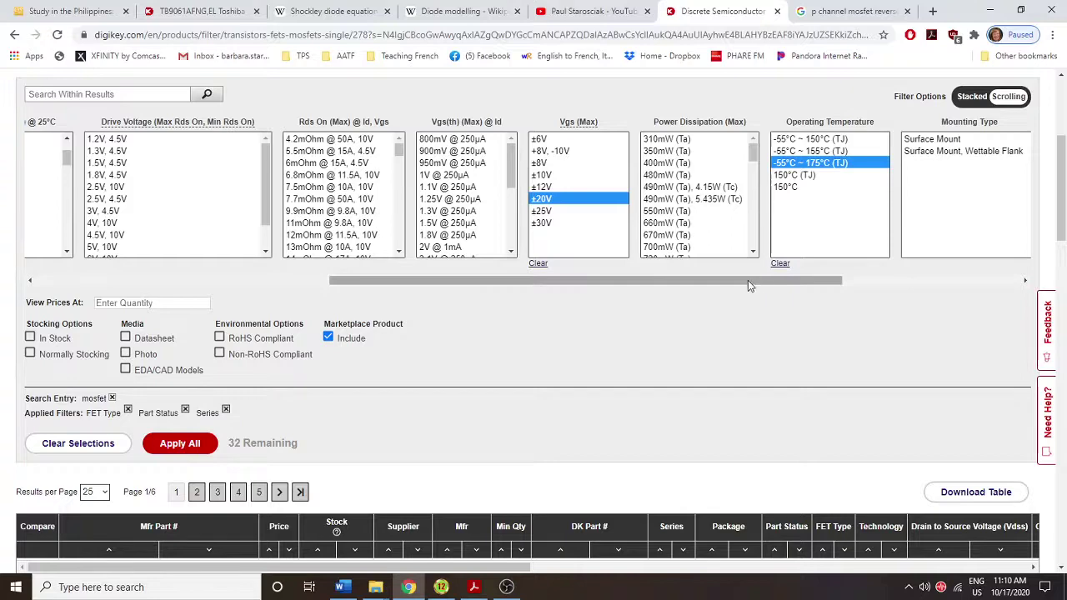
Select 8-PowerTDFN and TO-252-3, DPak (2 Leads + Tab), SC-63 as the Package / Case filter options
drag(748, 280, 933, 267)
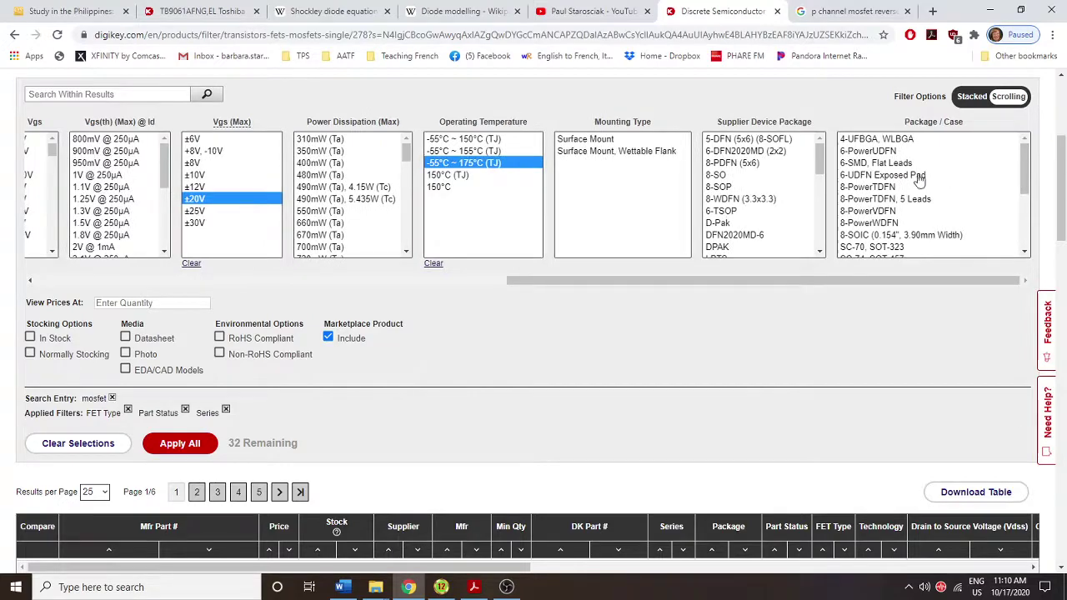
scroll(907, 193, down, 2)
scroll(909, 204, up, 5)
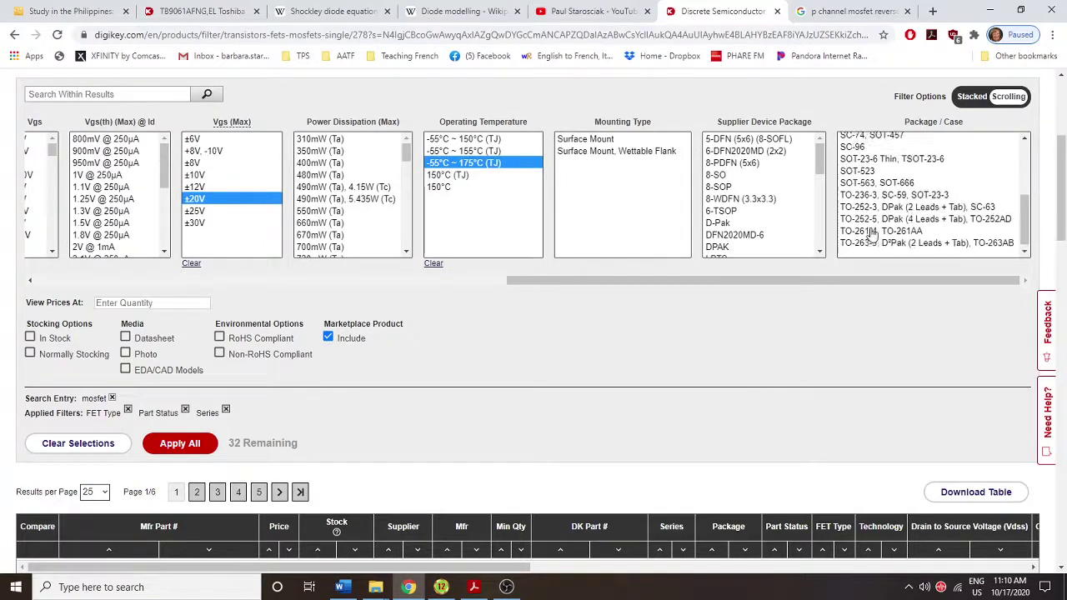
scroll(667, 321, down, 5)
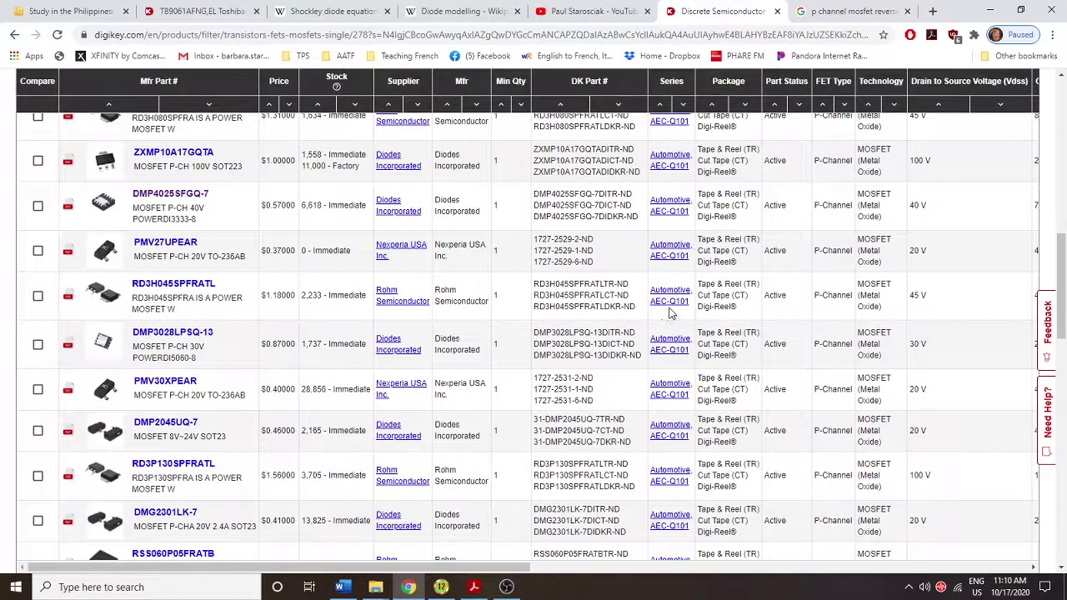
scroll(667, 321, up, 5)
scroll(909, 214, down, 1)
scroll(900, 214, up, 1)
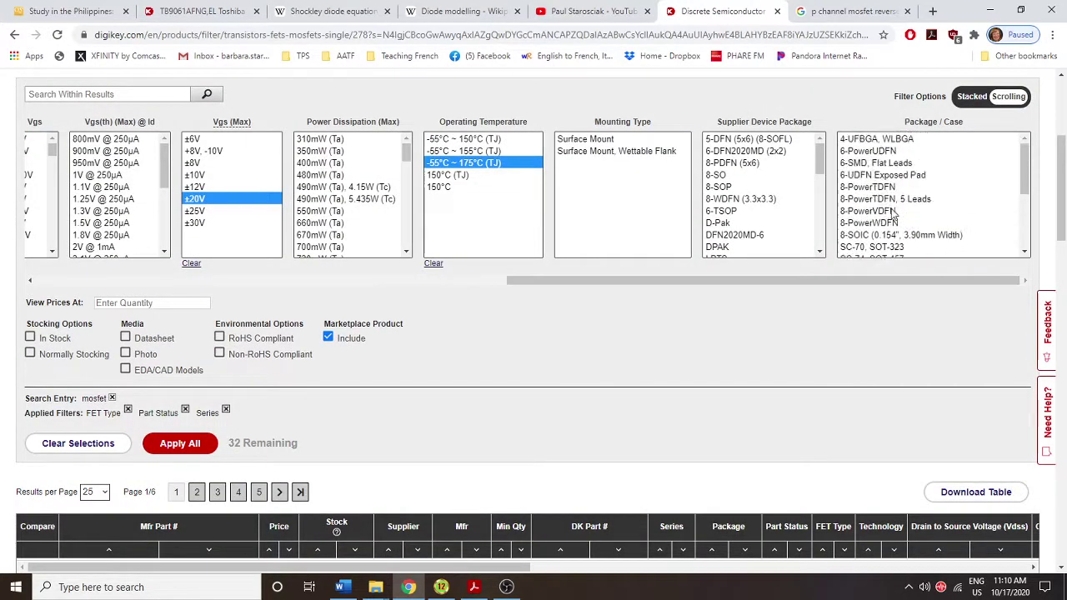
click(871, 188)
scroll(905, 204, down, 5)
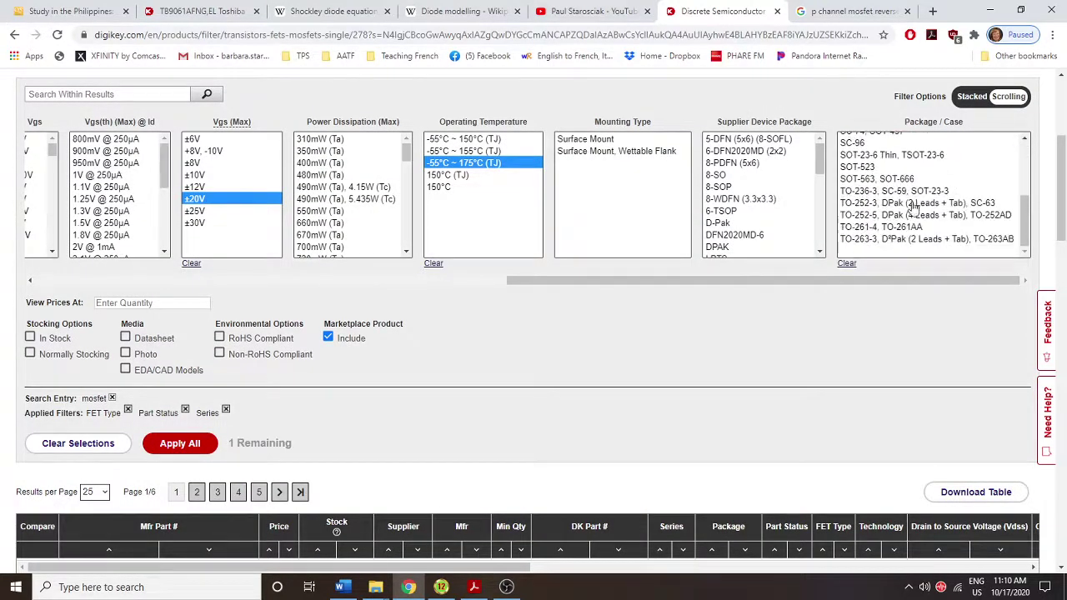
click(909, 204)
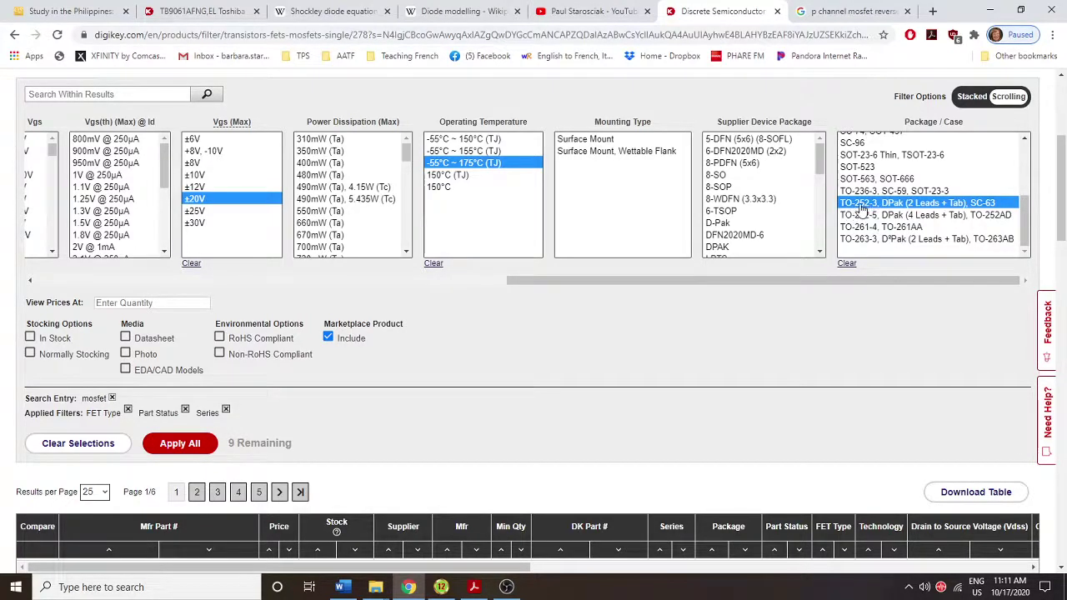
scroll(867, 211, up, 5)
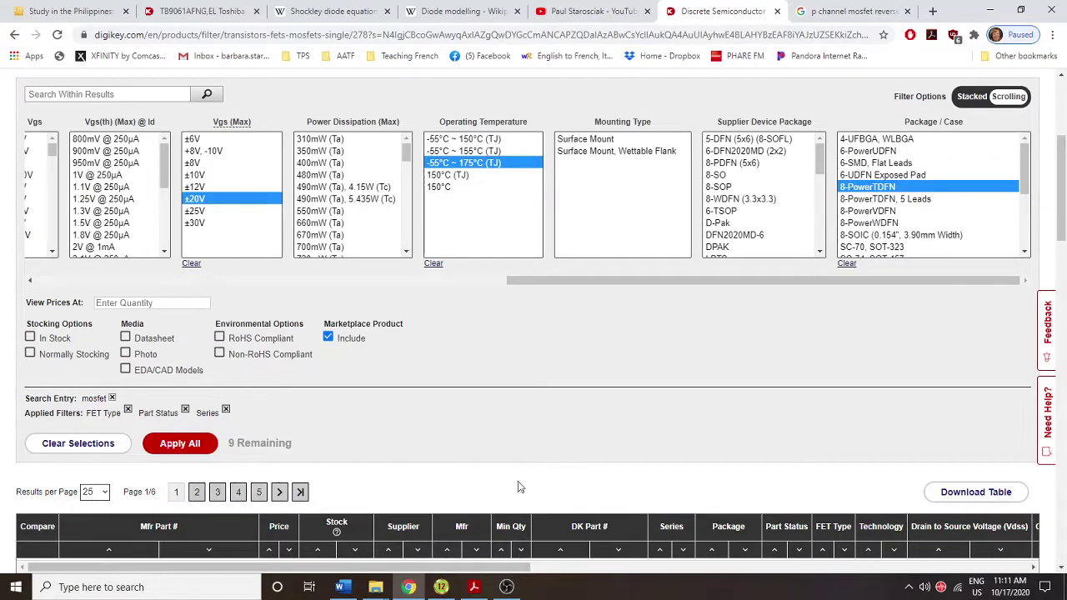
Open the product page of the Diodes Incorporated DMP4025SFGQ-7 from the results table
scroll(434, 448, down, 3)
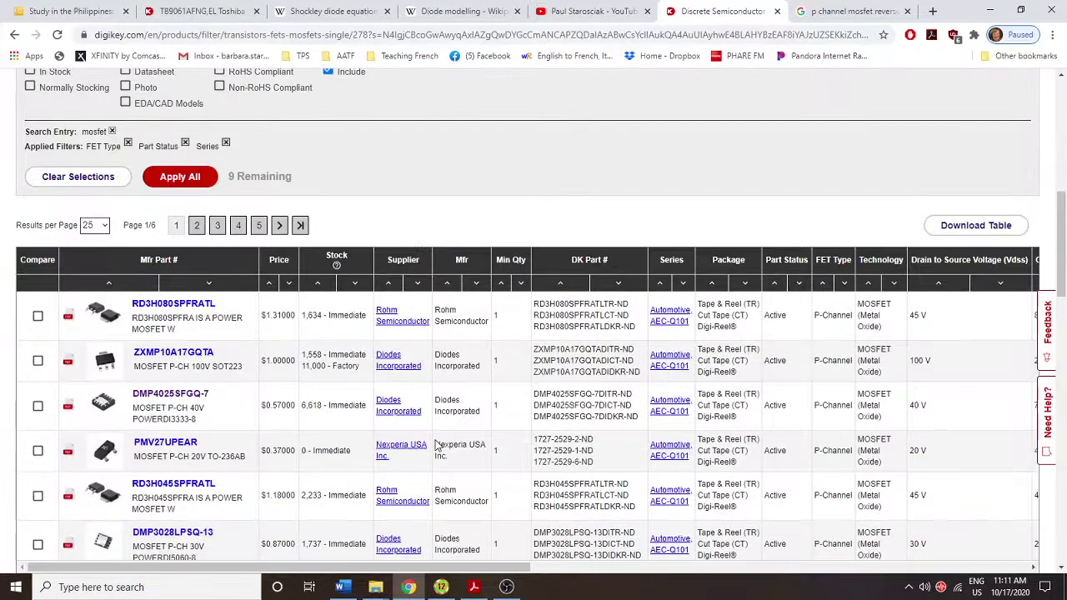
scroll(435, 448, down, 1)
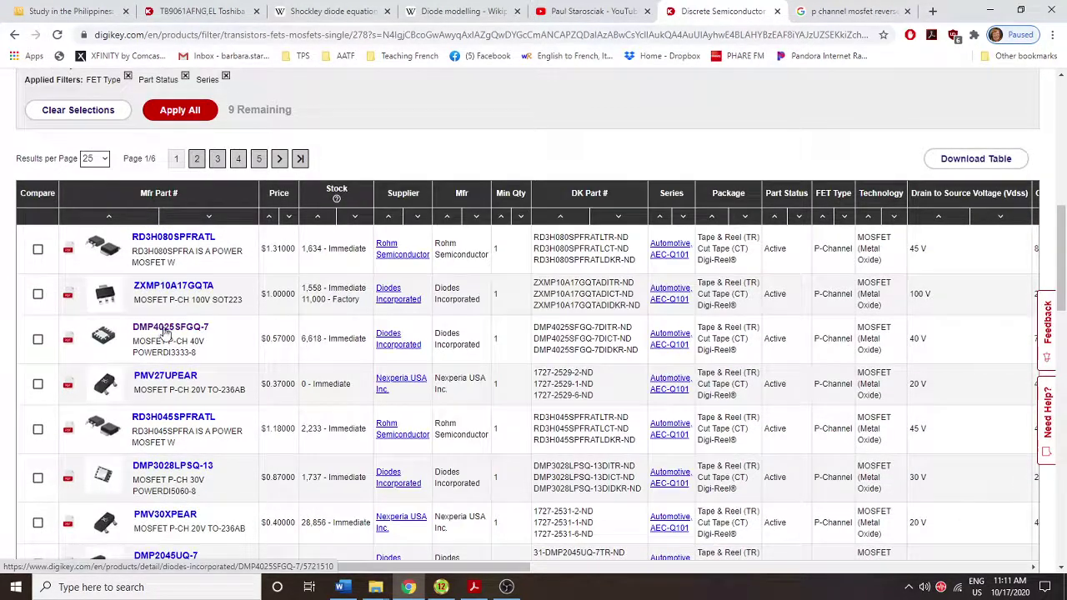
click(169, 331)
Download the DMP4025SFG datasheet from the product page's media resources and open the PDF in Acrobat Reader
scroll(317, 396, down, 2)
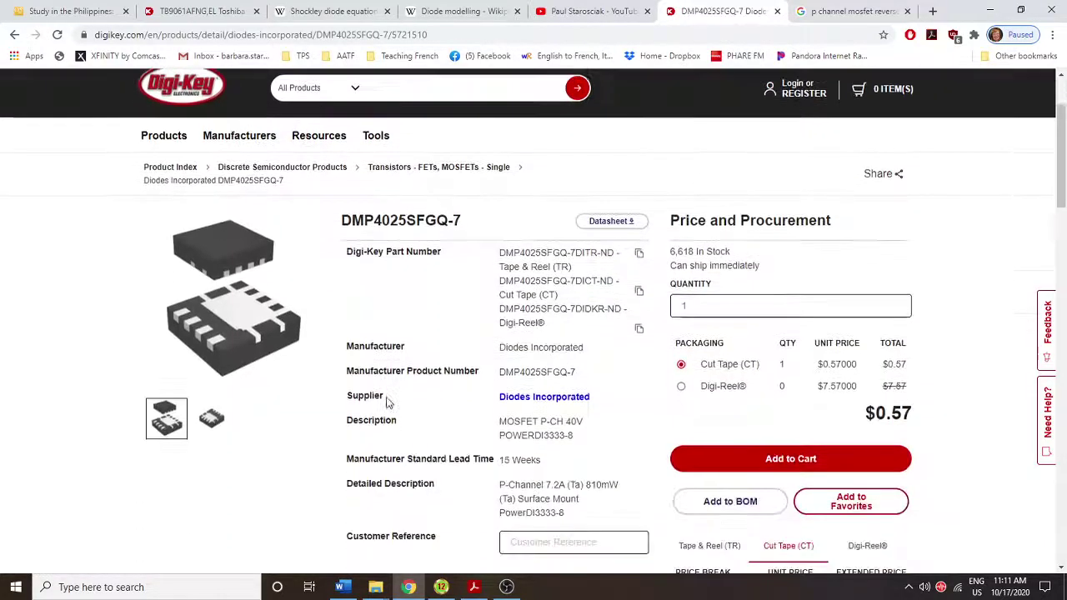
scroll(330, 407, down, 1)
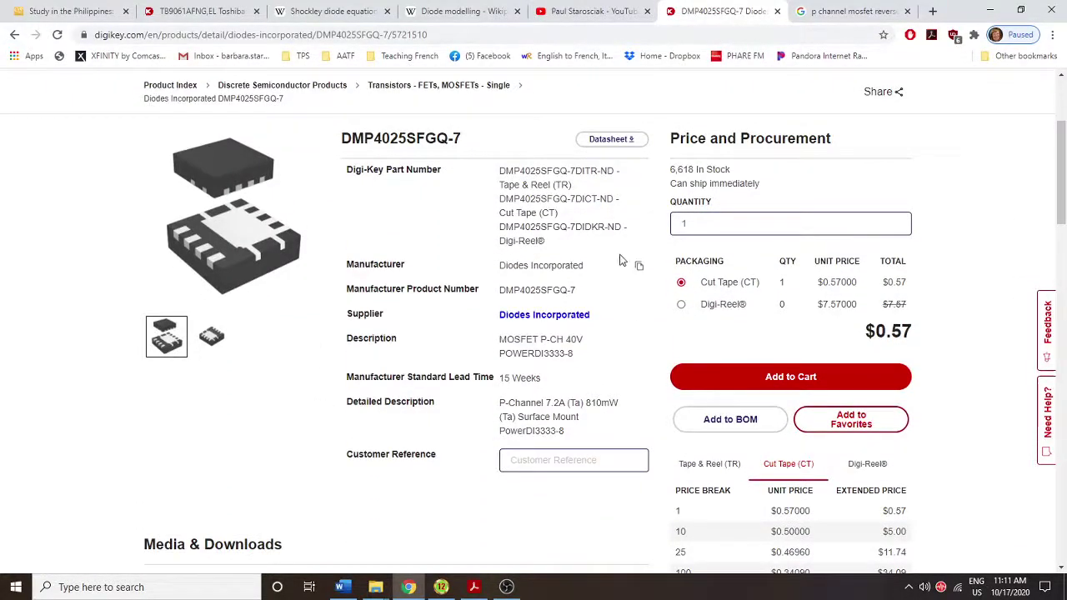
scroll(583, 296, down, 2)
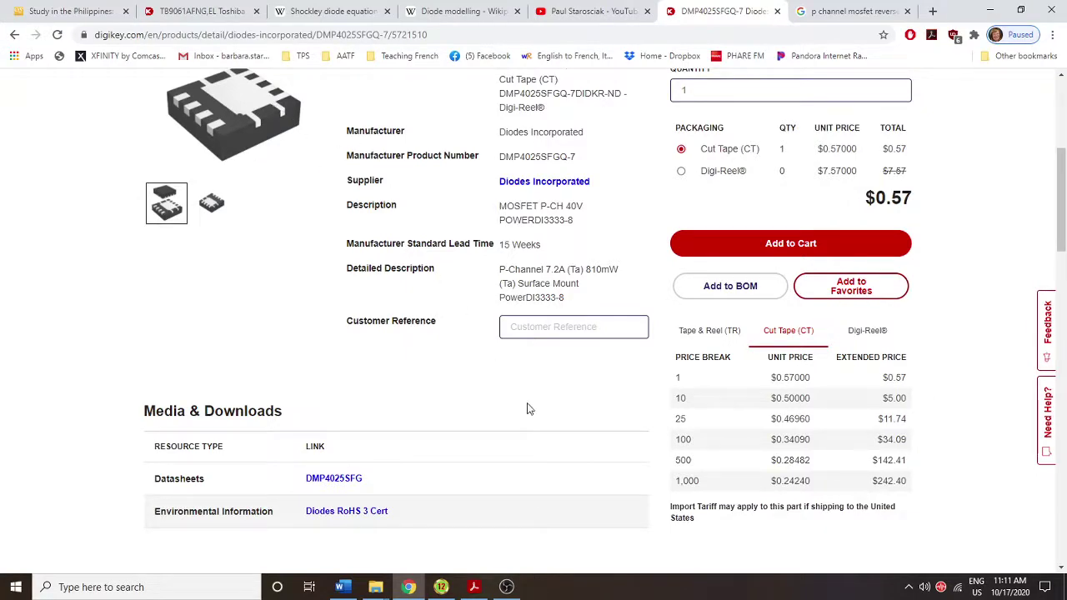
scroll(533, 413, down, 3)
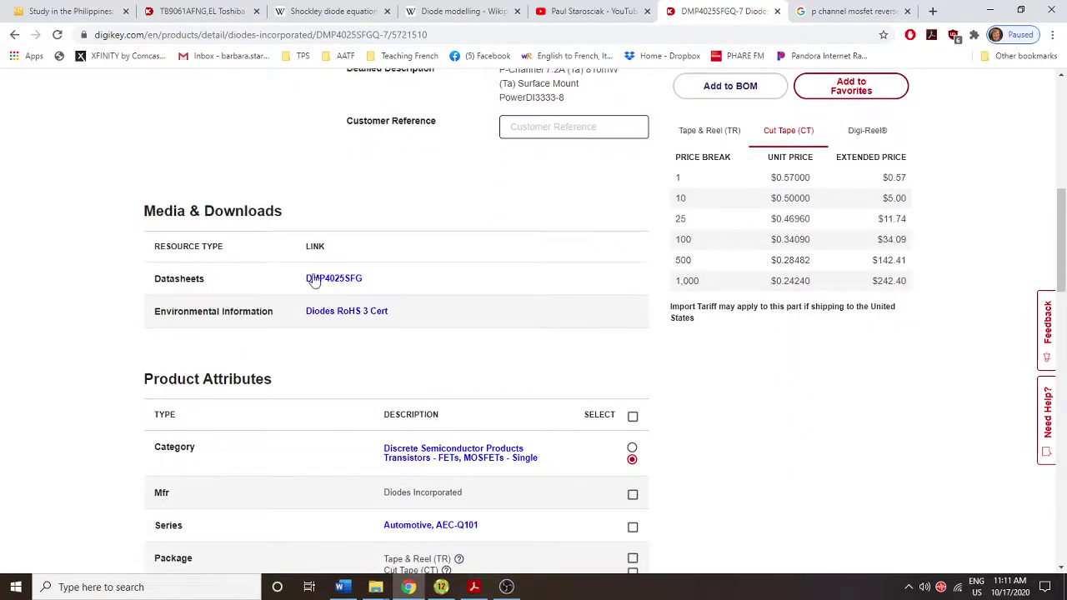
click(330, 282)
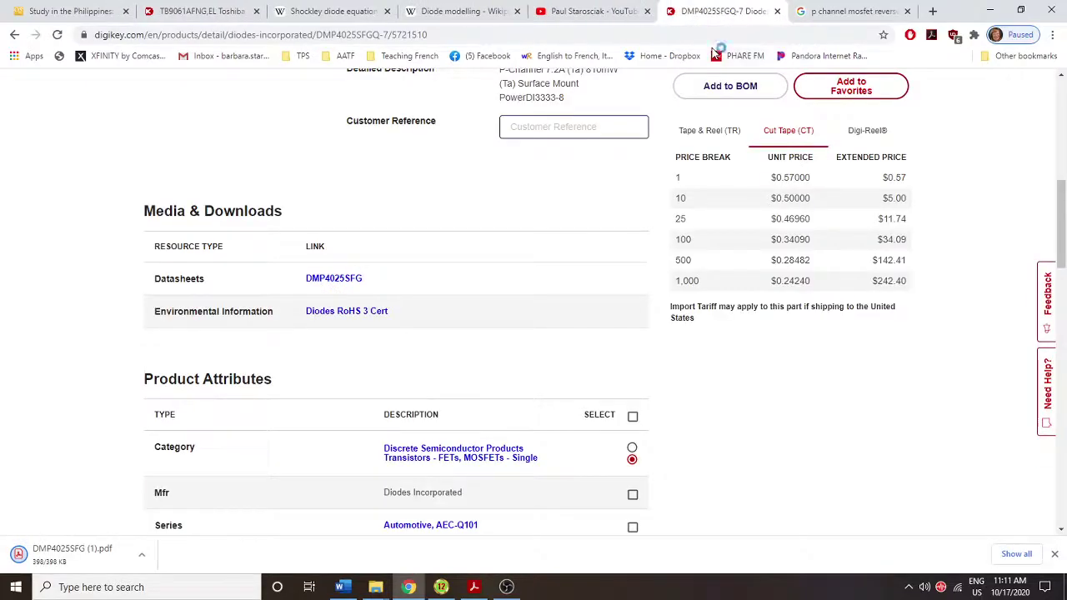
click(84, 557)
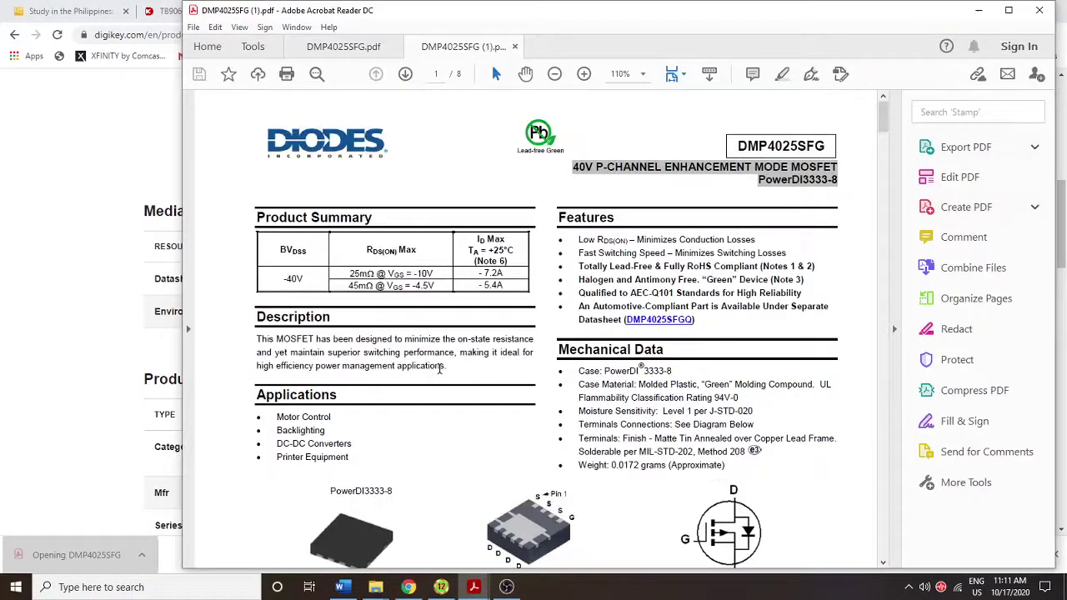
Examine the datasheet's product summary, maximum ratings, terminal layout and device symbol for the P-channel MOSFET
scroll(554, 364, down, 4)
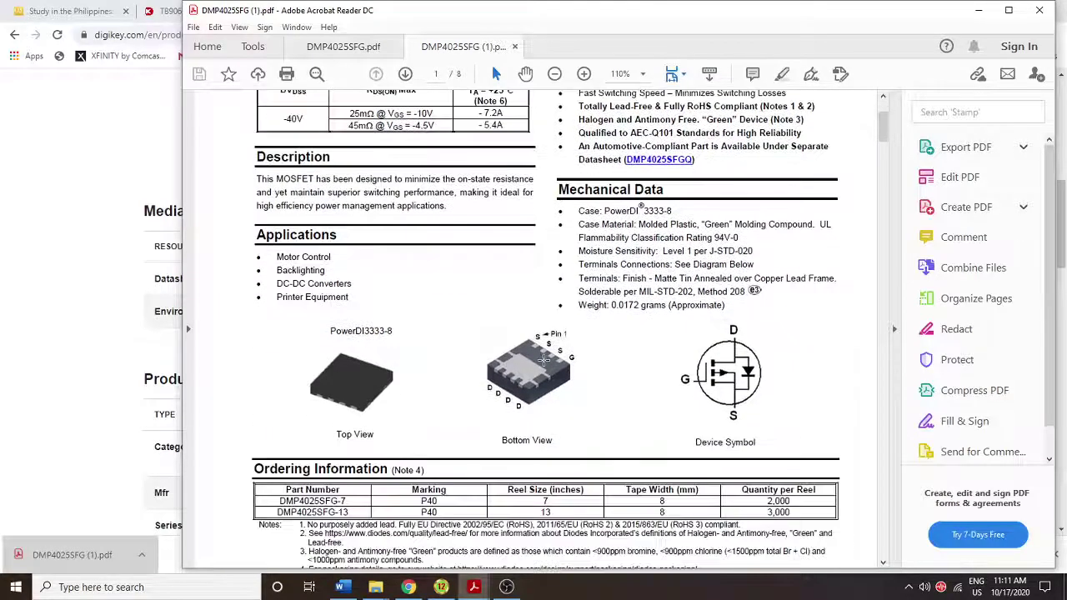
scroll(572, 344, down, 20)
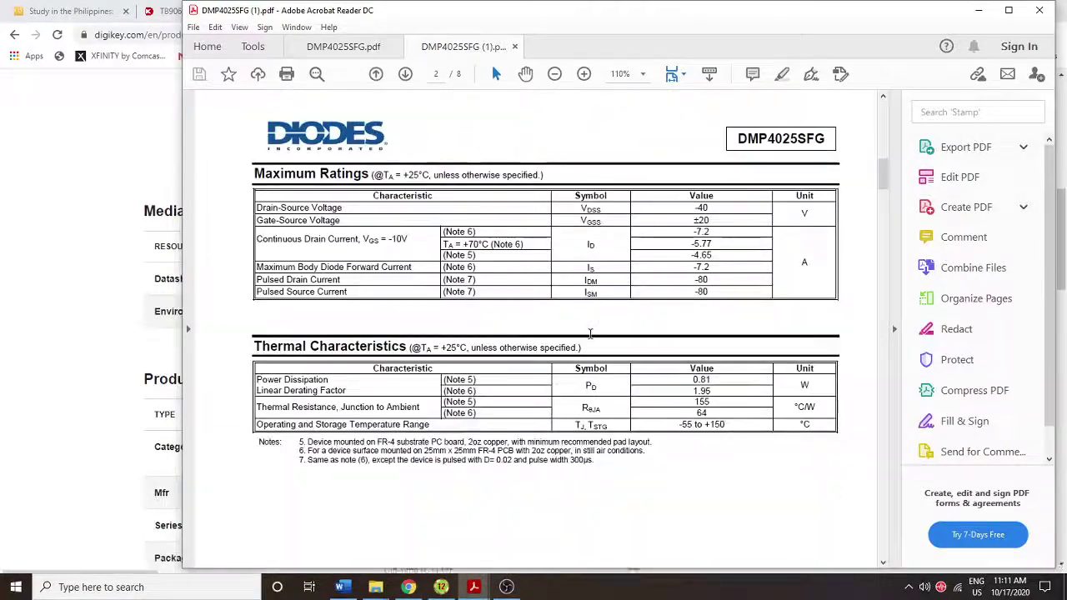
scroll(649, 337, down, 5)
drag(877, 215, 884, 125)
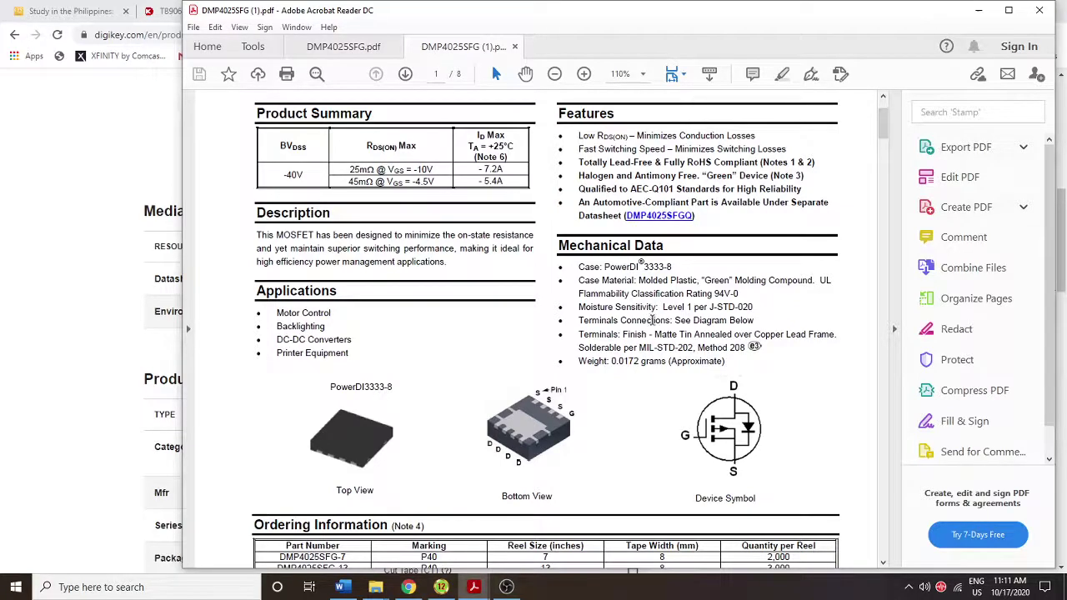
scroll(655, 317, down, 2)
scroll(656, 317, down, 1)
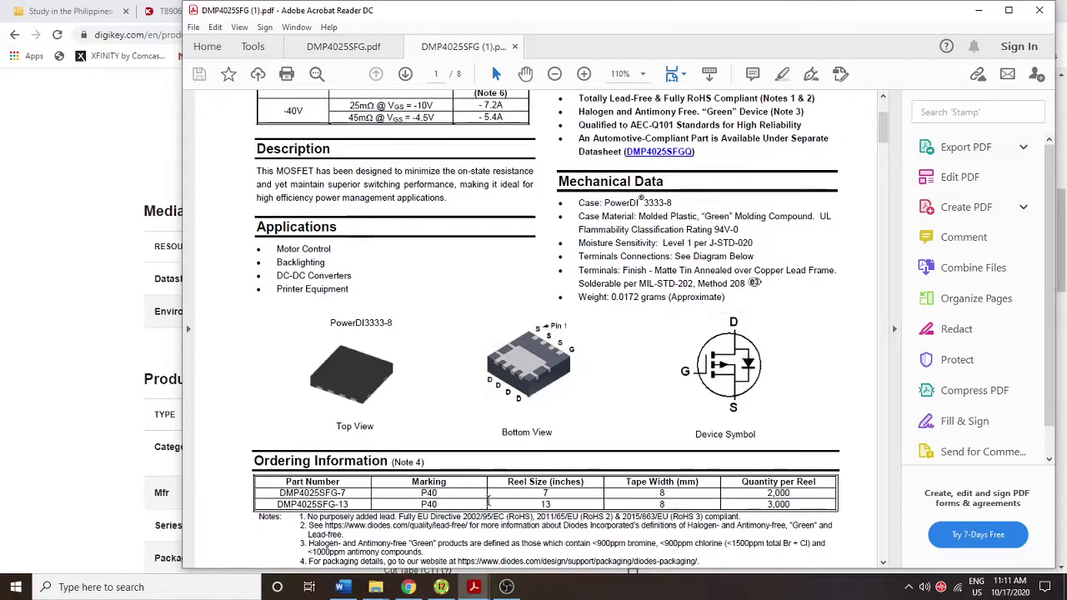
Switch to Micro-Cap and check MOSFET M1's symbol and terminal orientation in the schematic
click(441, 587)
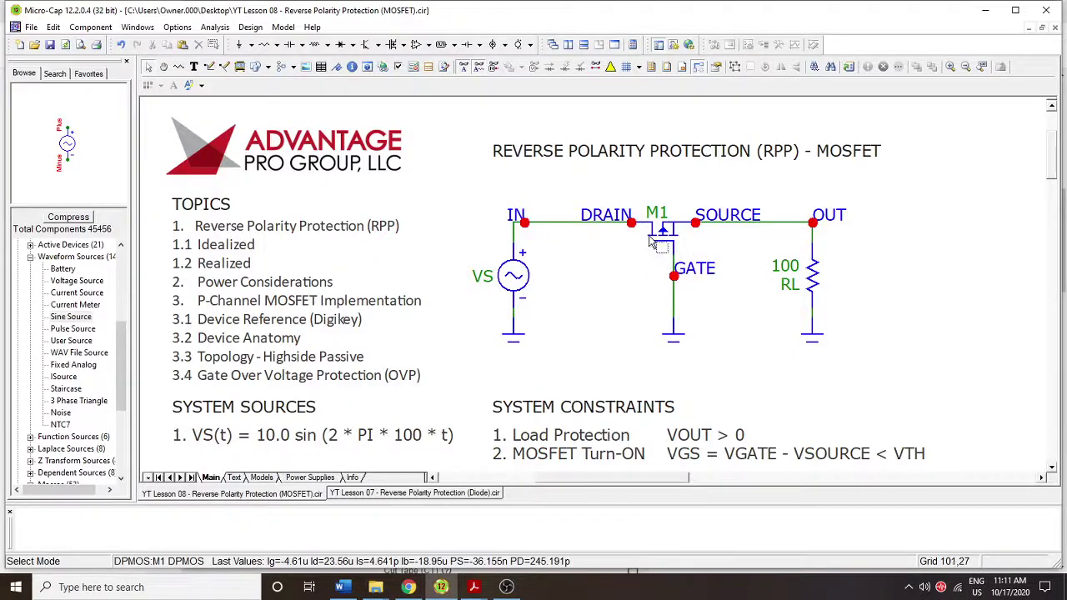
click(672, 239)
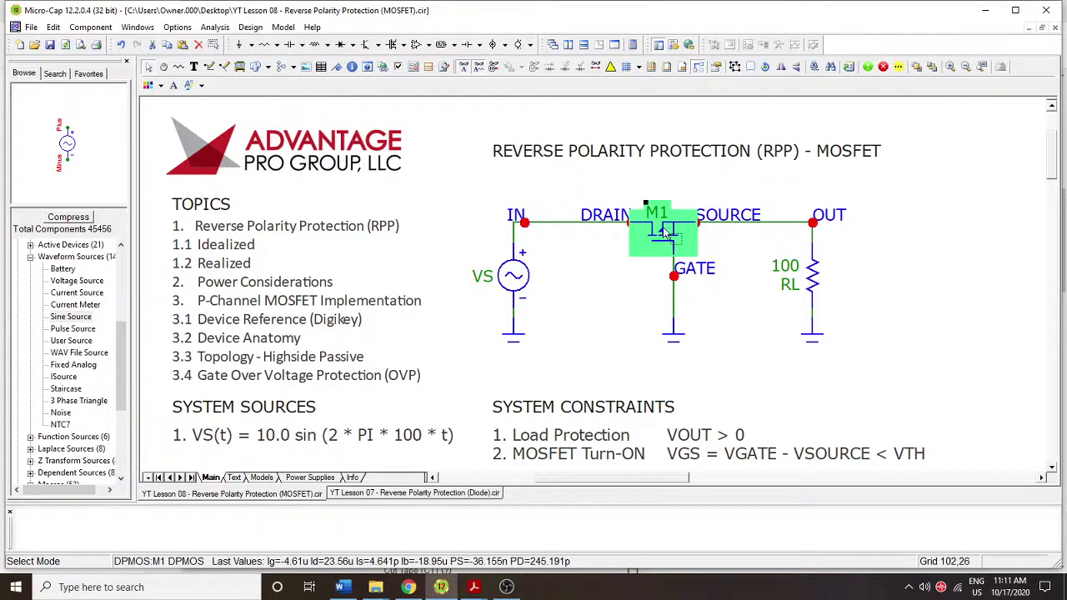
click(623, 304)
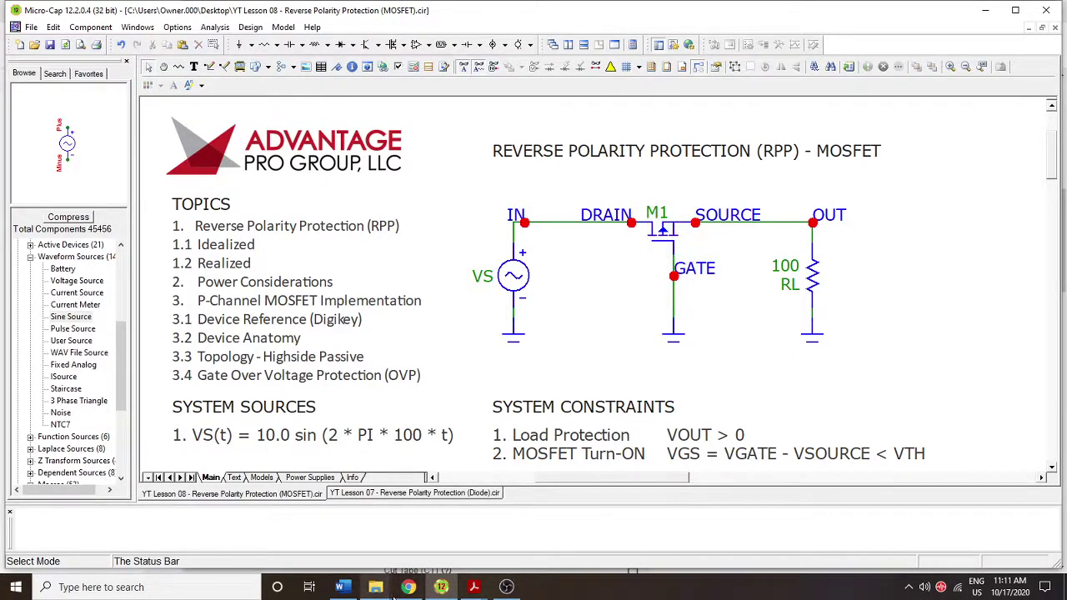
Recheck the DMP4025SFGQ-7 product page in Chrome, and return to the Acrobat datasheet to examine the body diode in the device symbol
click(408, 586)
scroll(558, 417, up, 5)
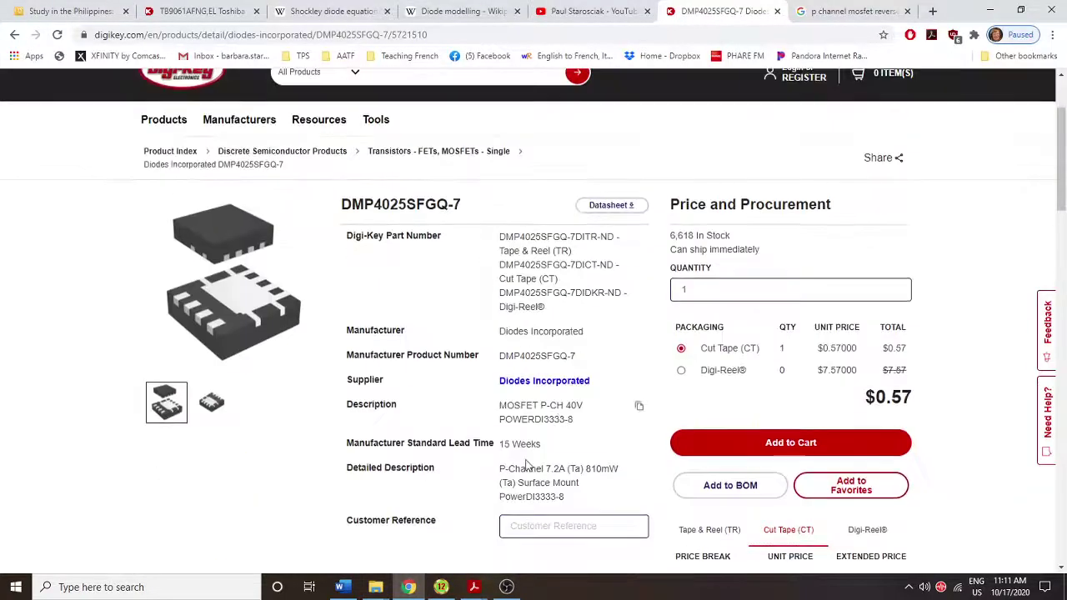
scroll(525, 464, down, 1)
mouse_move(473, 587)
click(557, 533)
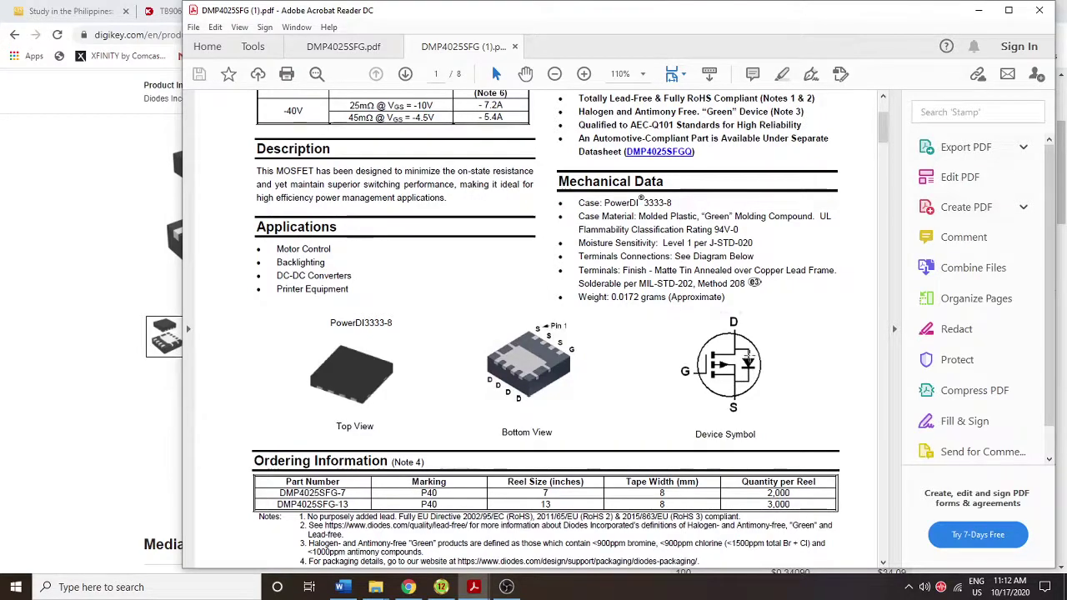
Switch to Micro-Cap and place a diode directly above MOSFET M1, with its anode toward the drain and cathode toward the source
key(alt+Tab)
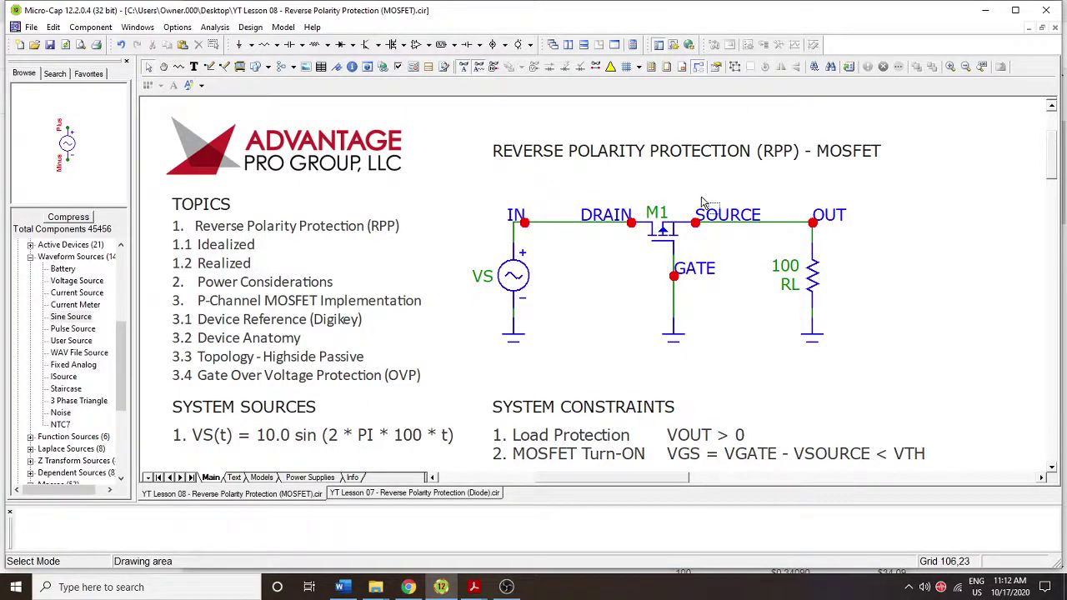
click(340, 44)
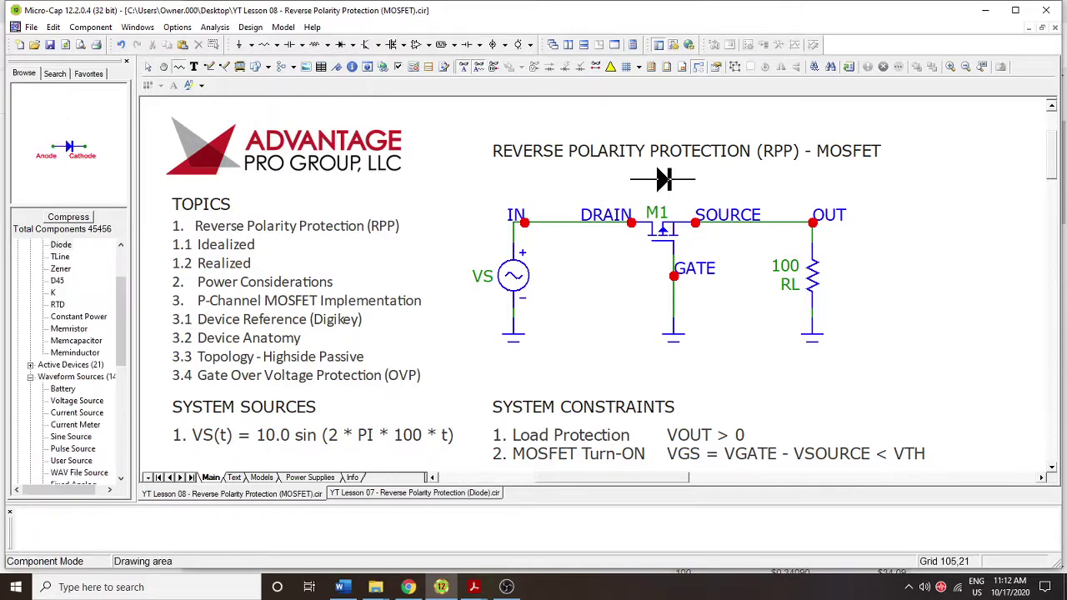
click(665, 179)
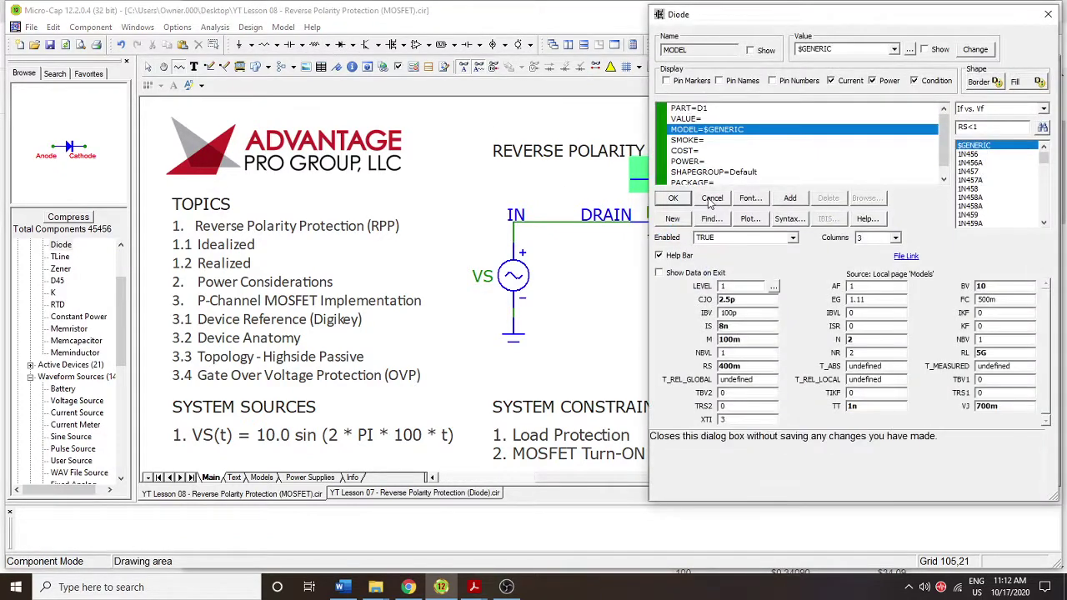
click(711, 202)
key(ctrl+e)
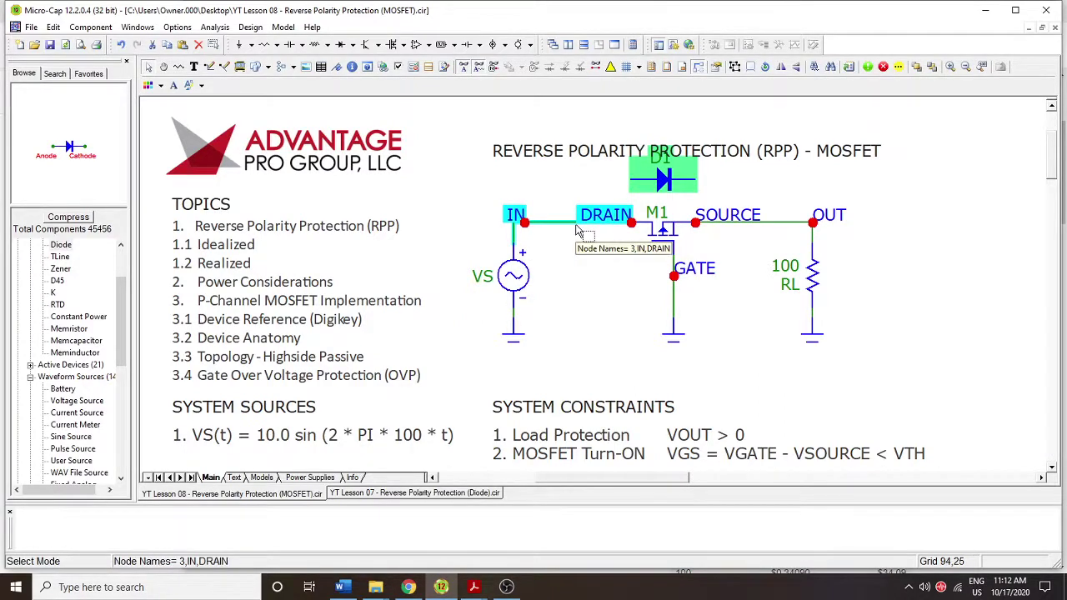
click(667, 233)
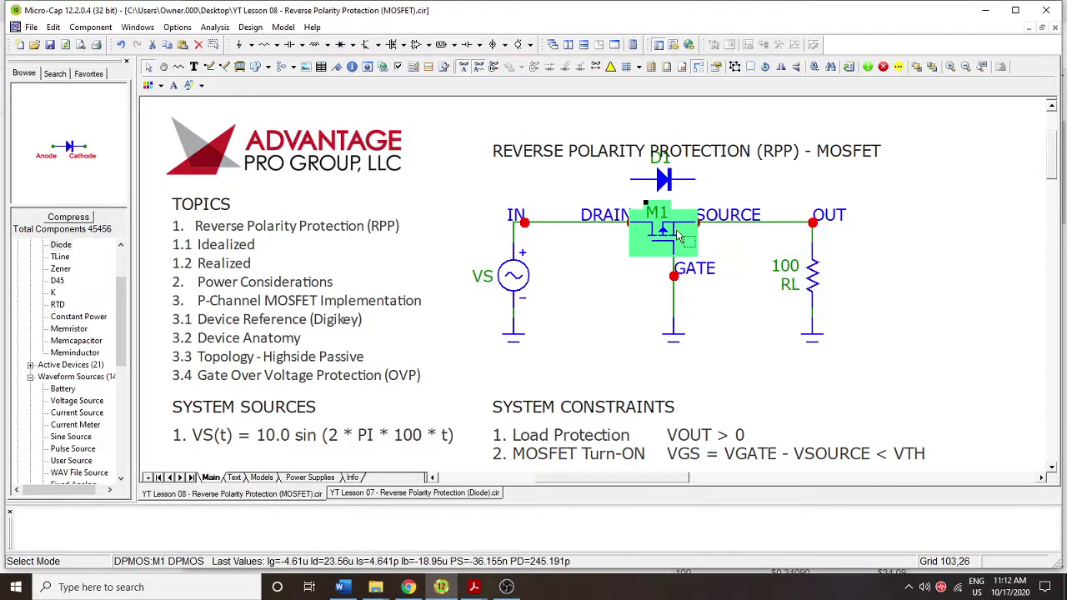
click(575, 226)
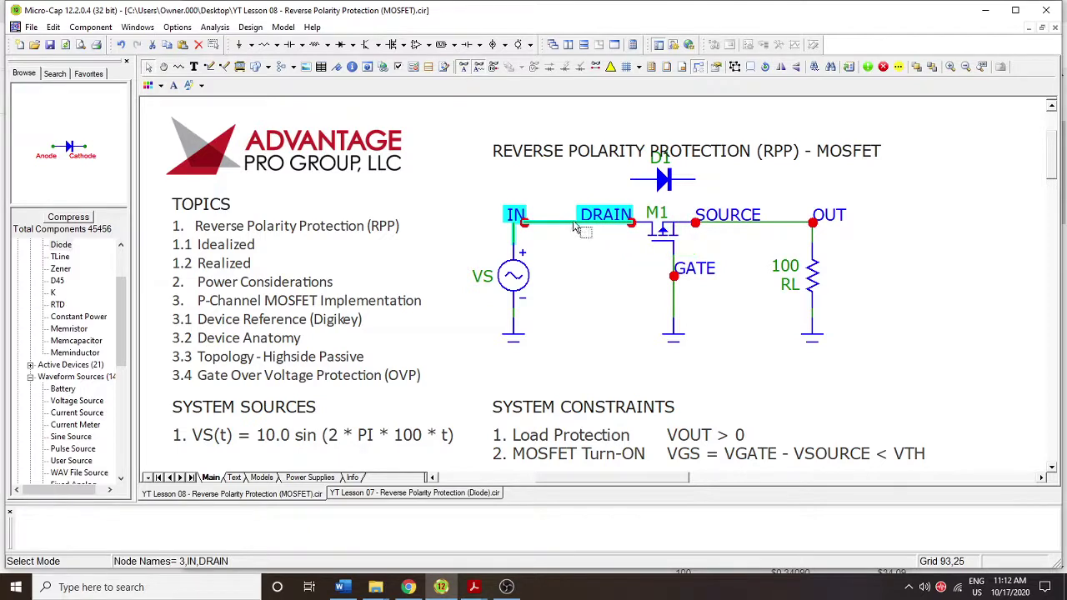